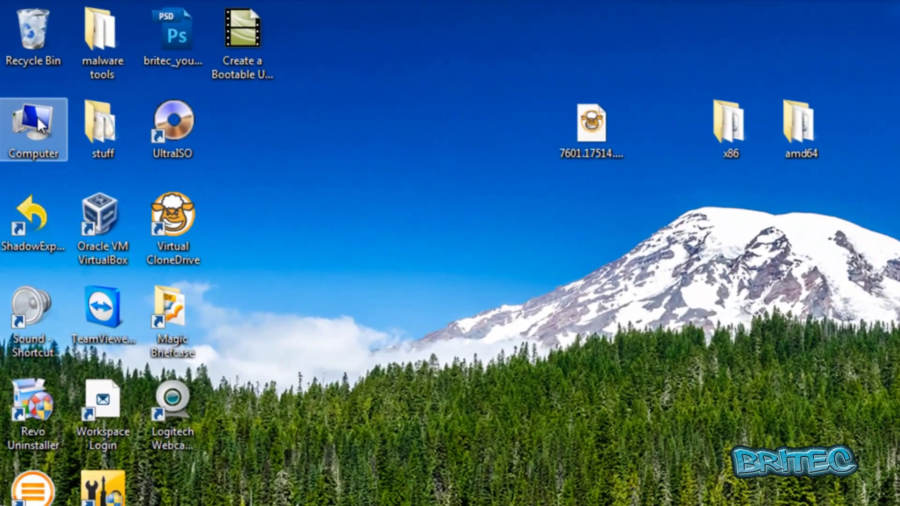
Create a new folder named "Win 7 x86" in the root of Local Disk (C:).
double_click(19, 68)
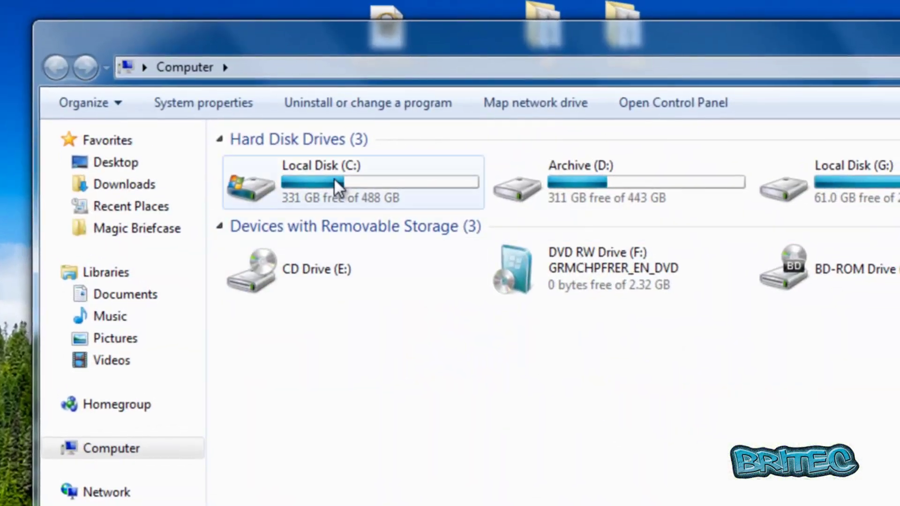
double_click(436, 220)
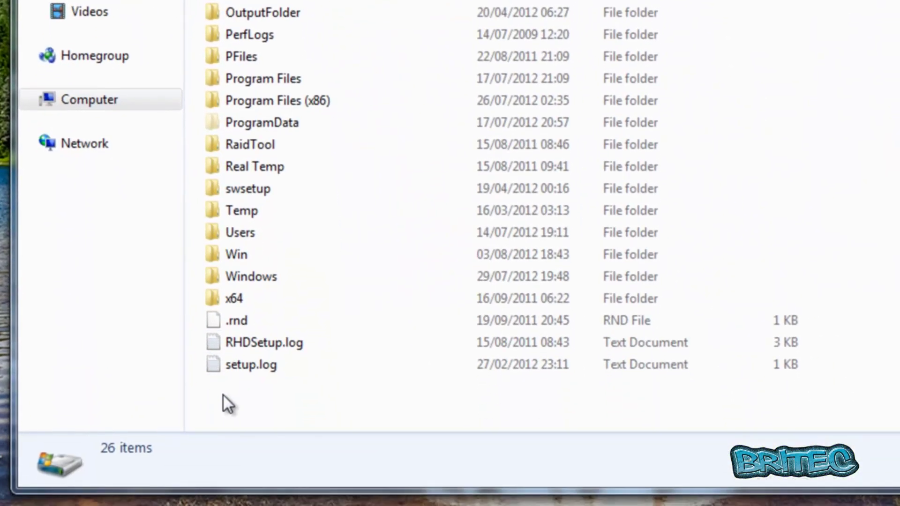
right_click(227, 458)
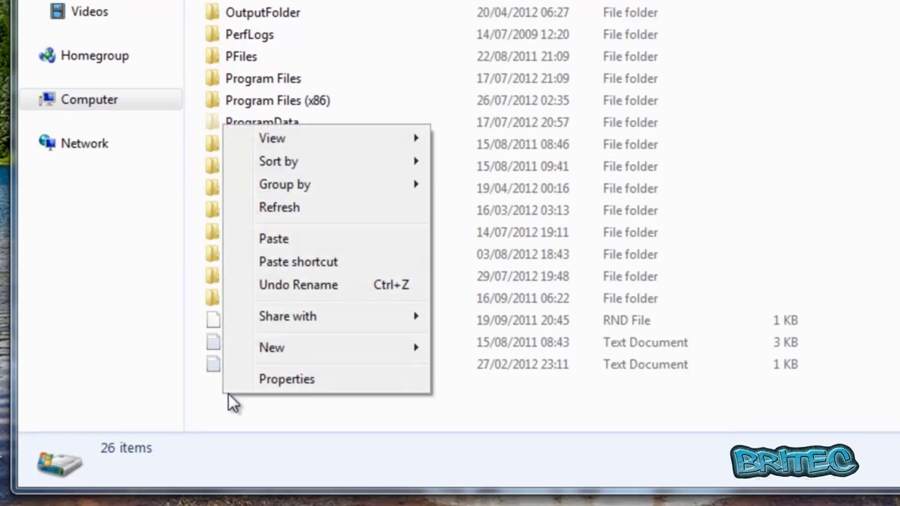
mouse_move(329, 407)
click(478, 353)
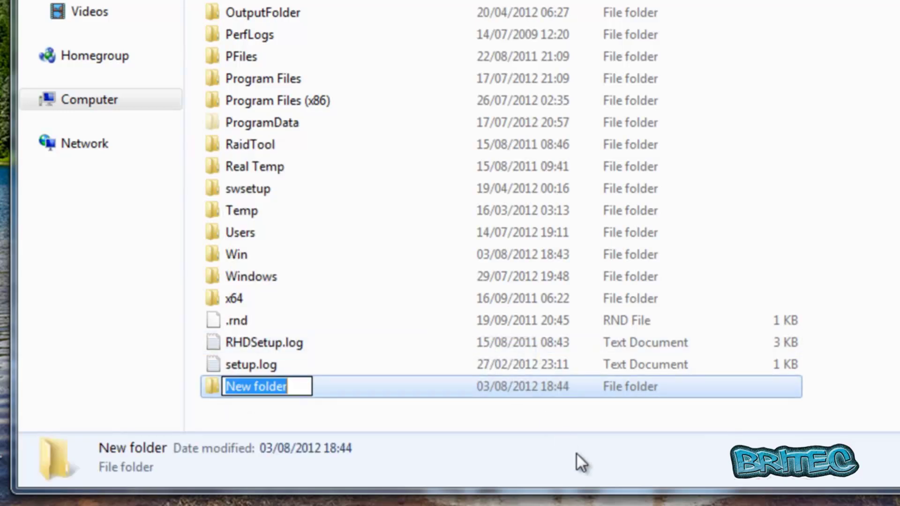
text(Win 7 x)
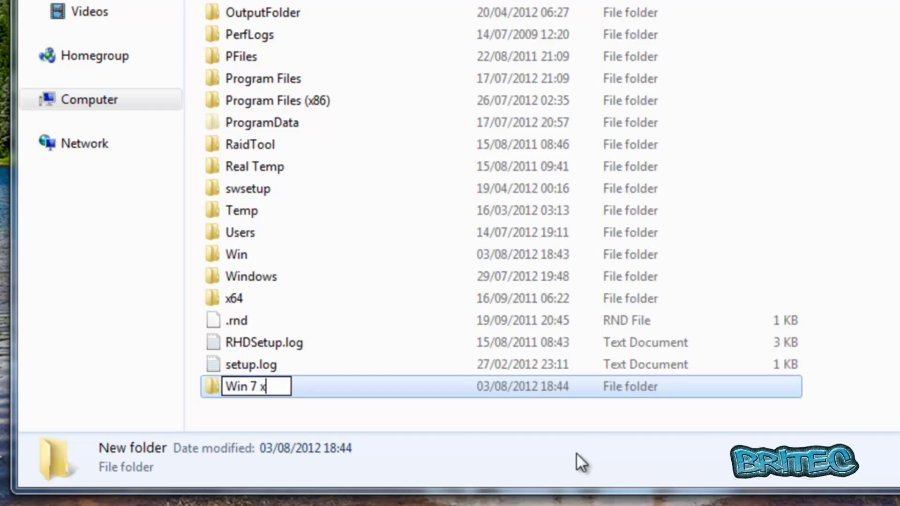
text(86)
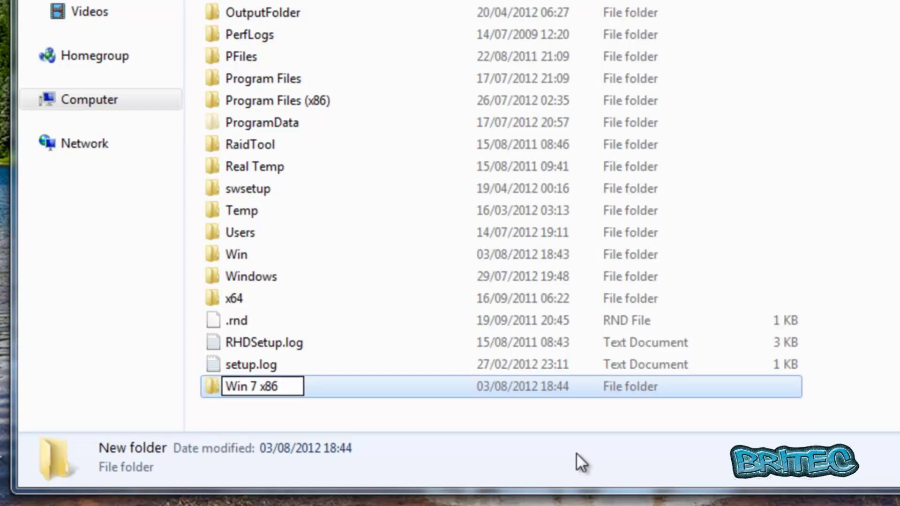
key(Return)
Create a second folder named "Win 7 x64" in the root of Local Disk (C:).
right_click(240, 407)
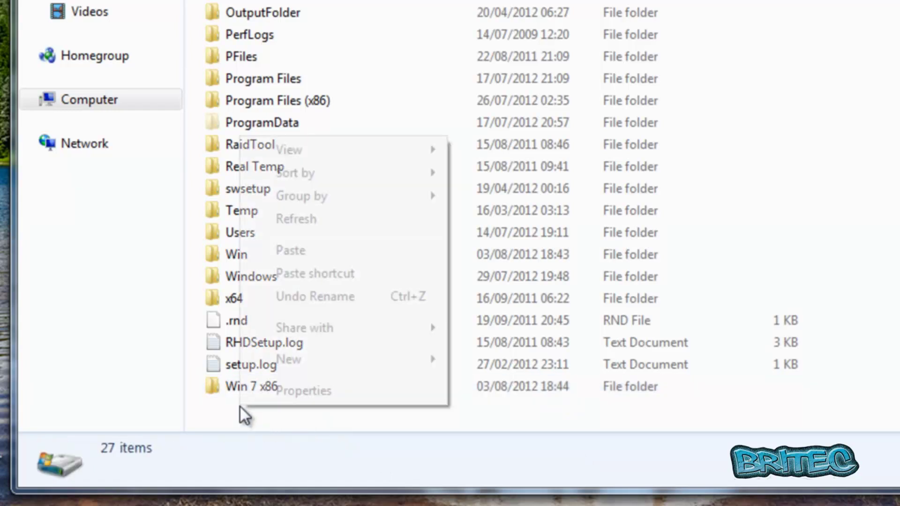
mouse_move(298, 366)
click(522, 366)
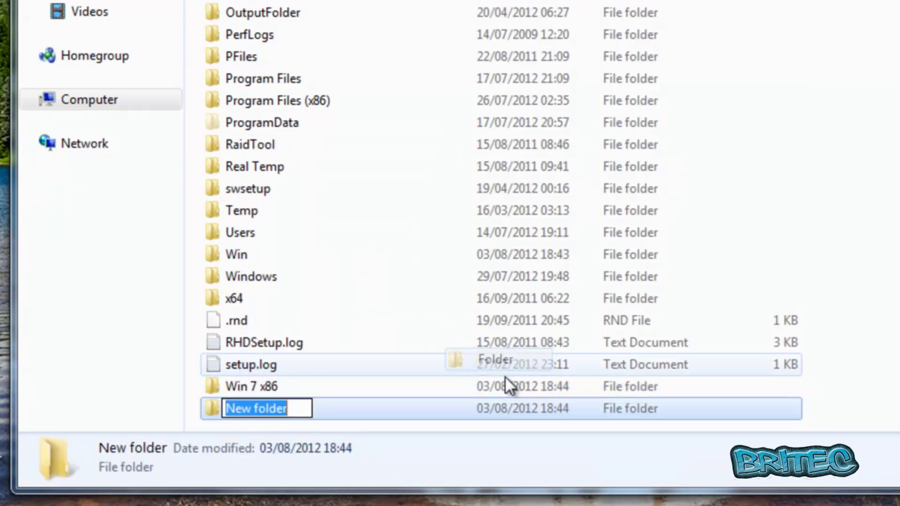
text(Win)
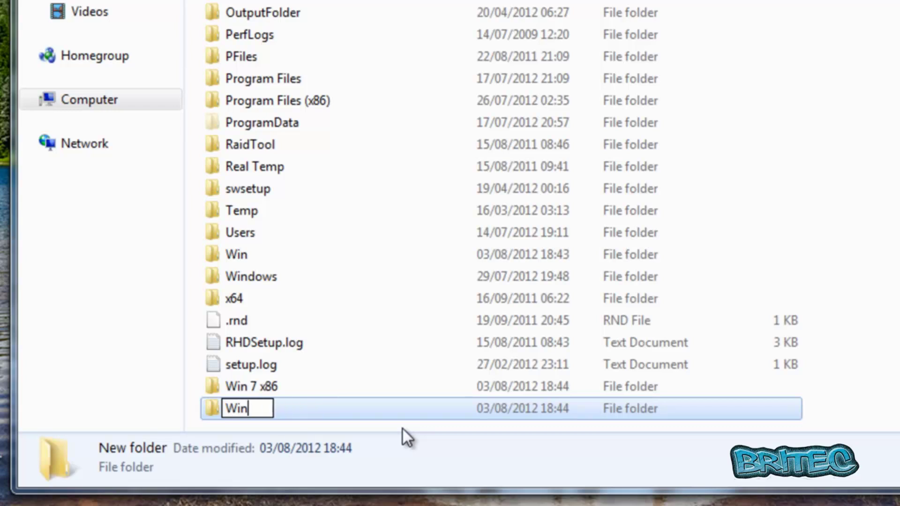
text( 7 x)
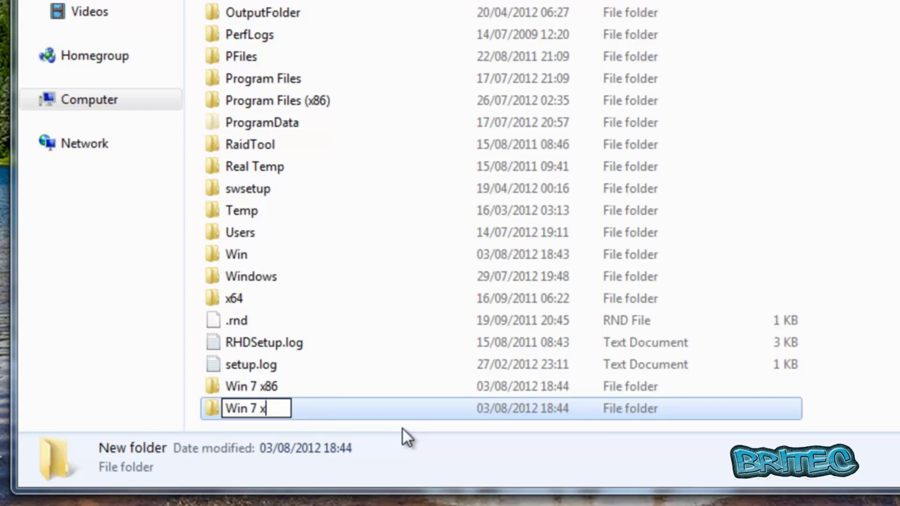
text(64)
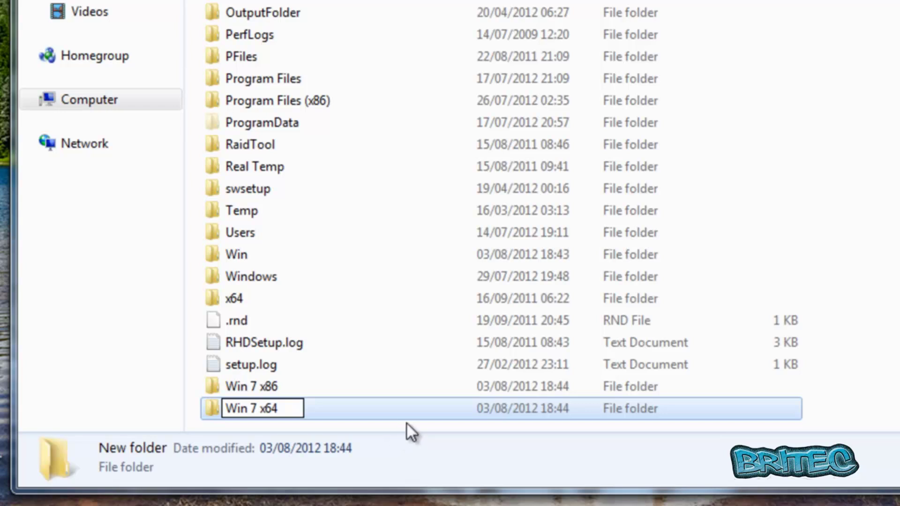
click(342, 379)
click(251, 403)
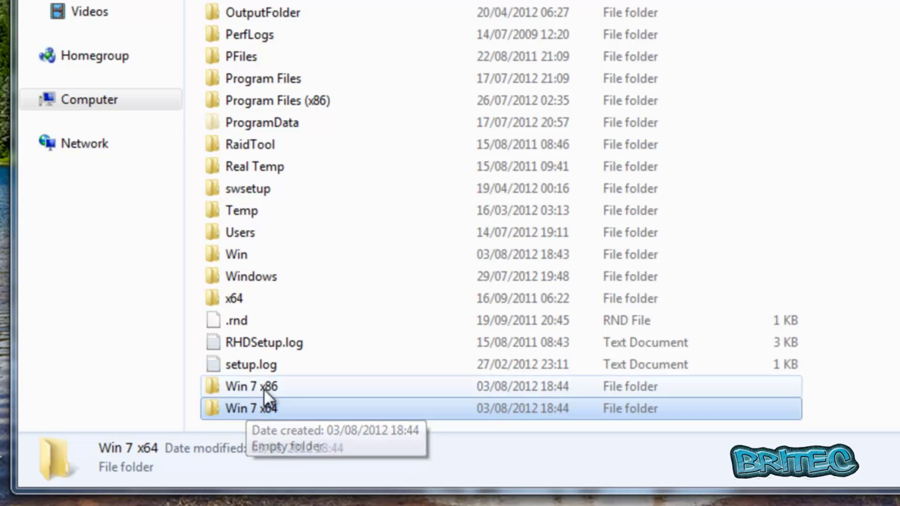
click(265, 389)
mouse_move(258, 394)
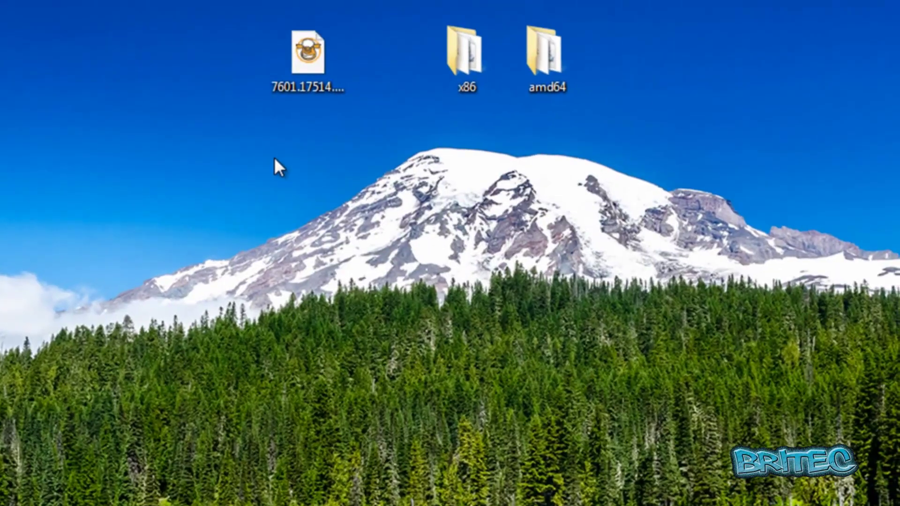
Open 7-Zip's file extraction dialog for the Windows 7 Ultimate ISO on the desktop.
click(299, 66)
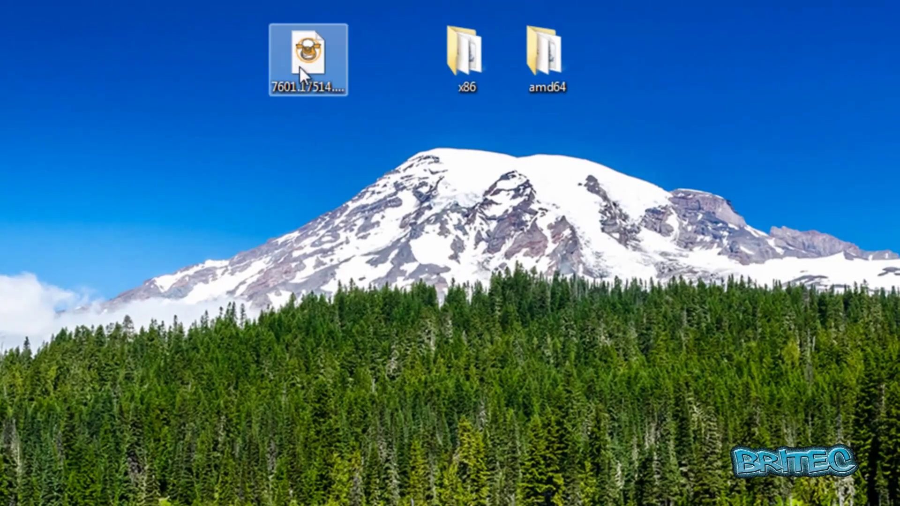
click(298, 52)
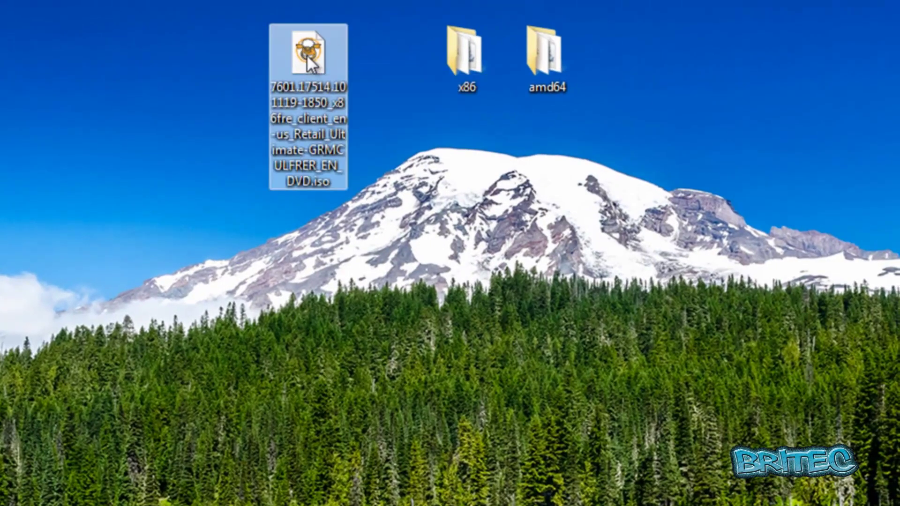
right_click(306, 54)
mouse_move(366, 118)
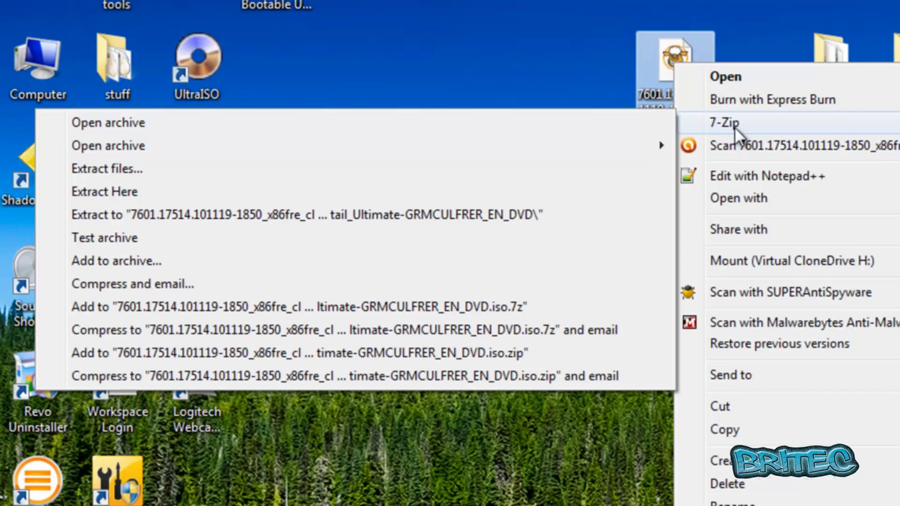
click(276, 170)
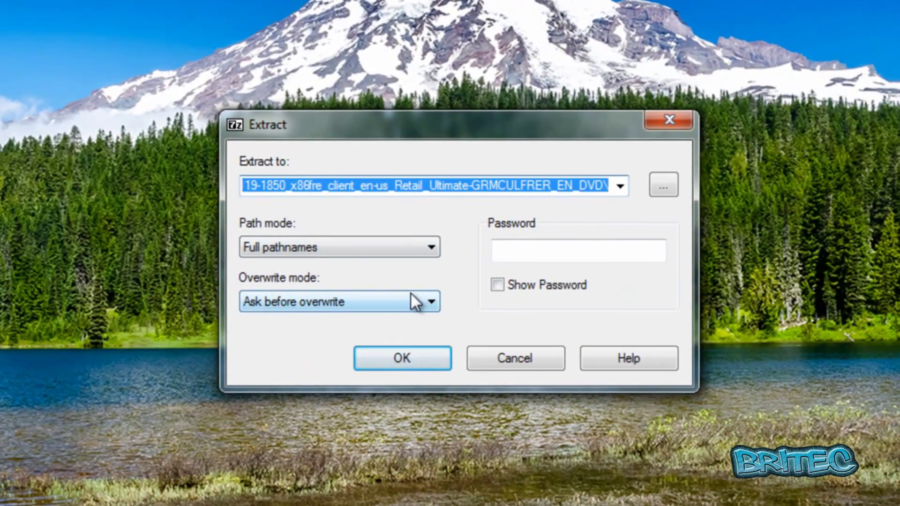
Set the extraction destination to the "Win 7 x64" folder on Local Disk (C:) and extract the ISO's files.
click(663, 188)
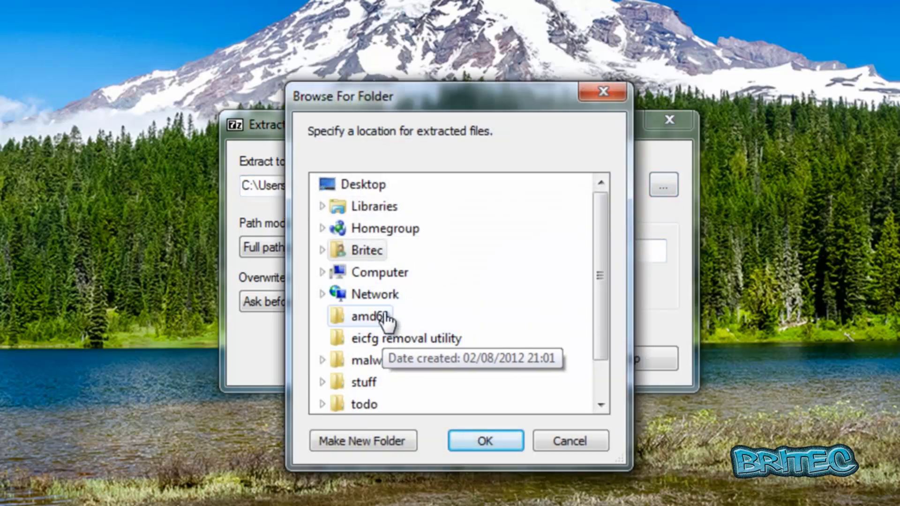
click(323, 273)
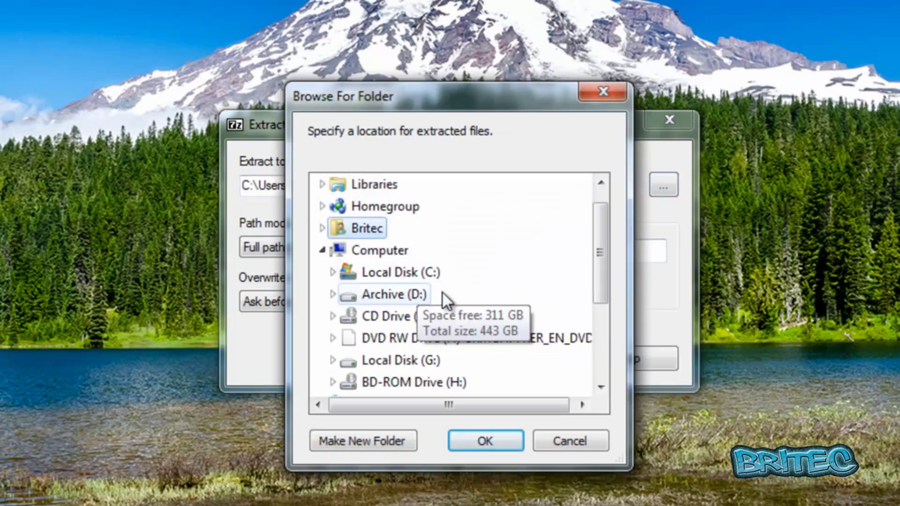
click(334, 271)
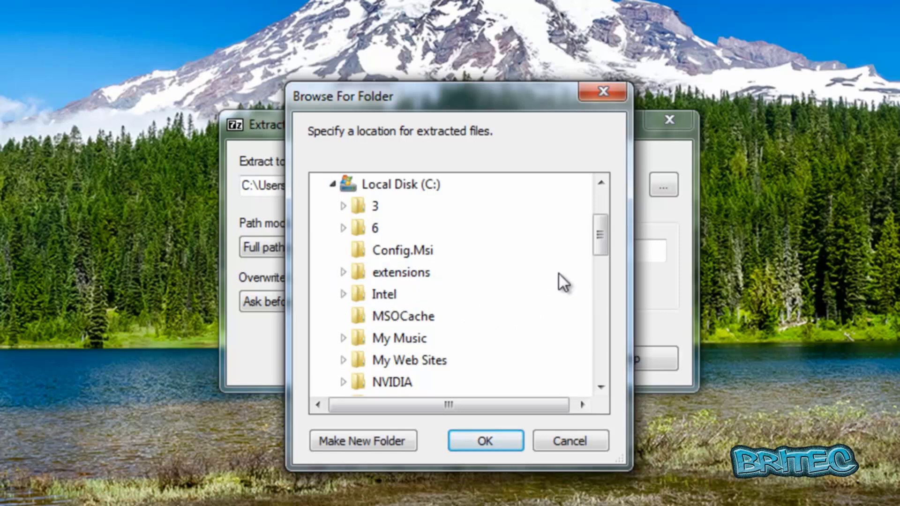
drag(596, 230, 594, 299)
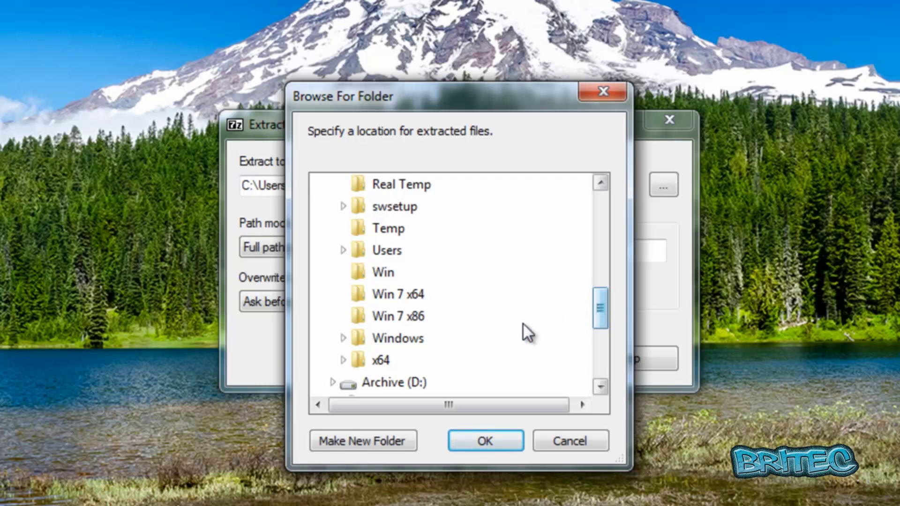
click(398, 296)
click(479, 442)
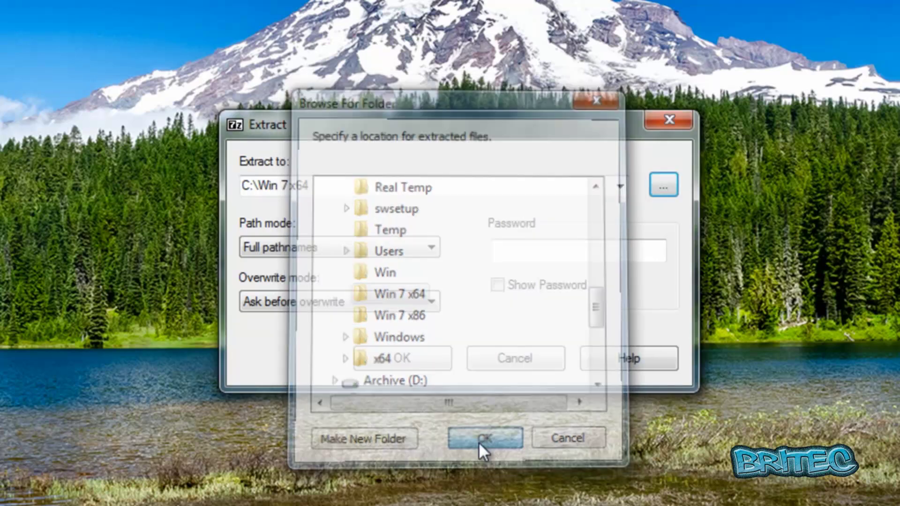
click(383, 355)
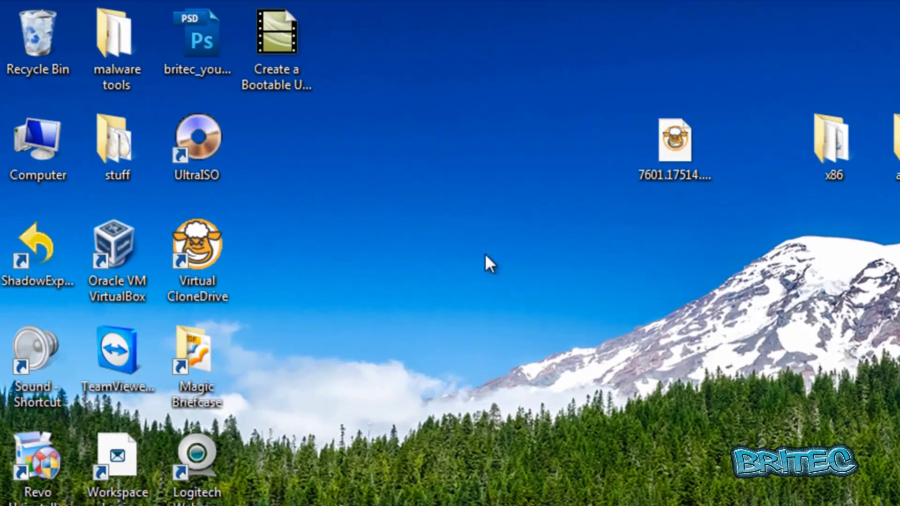
Open the "Win 7 x64" folder on Local Disk (C:) to check the extracted installation files.
double_click(24, 146)
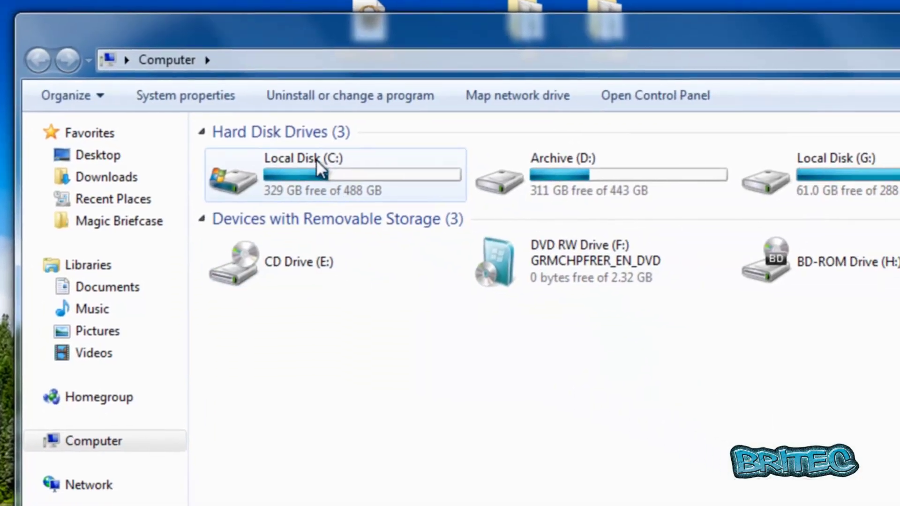
click(316, 159)
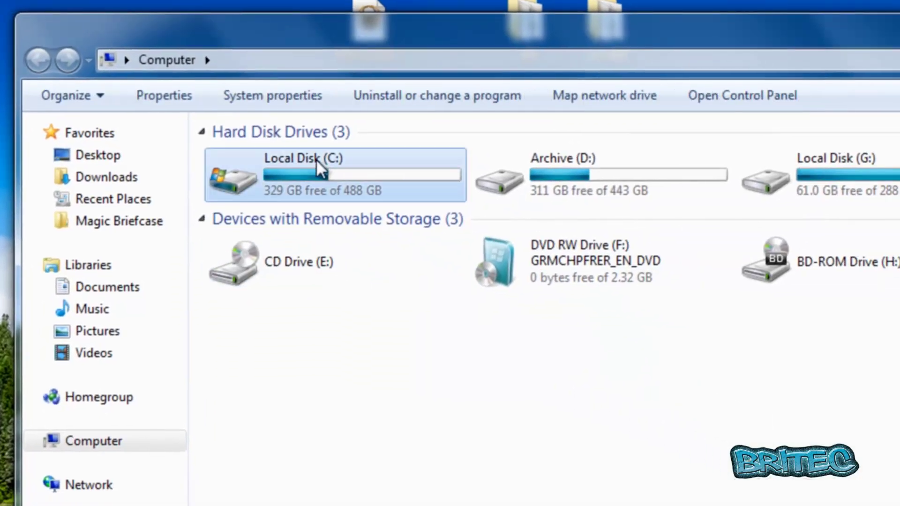
click(315, 159)
key(Return)
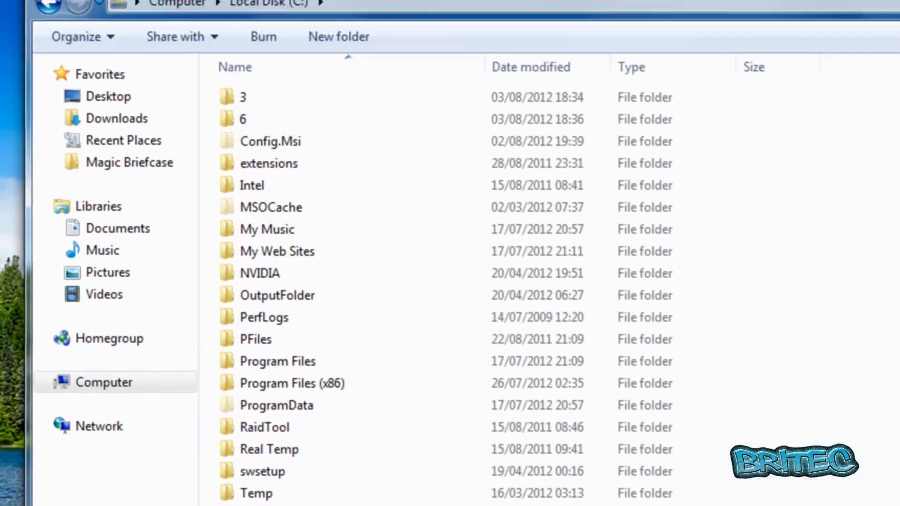
double_click(248, 281)
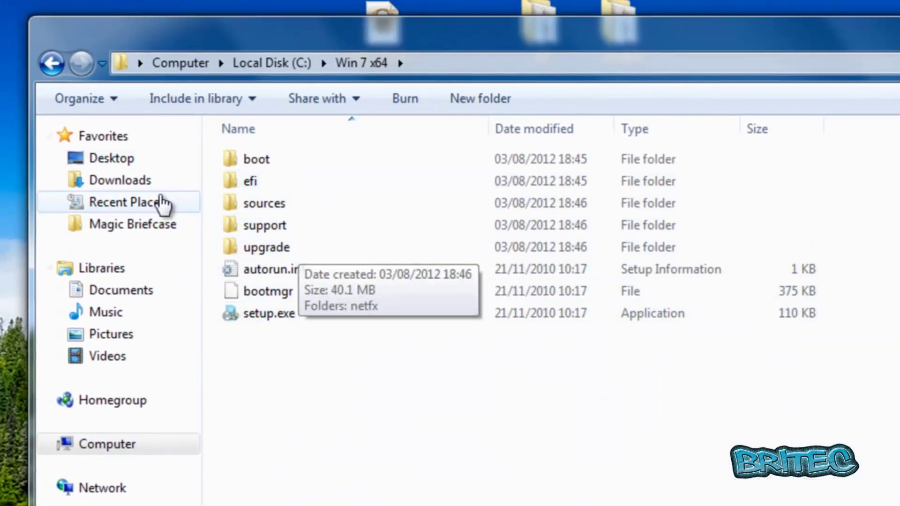
Return to the root of Local Disk (C:) and open the "Win 7 x86" folder.
click(52, 64)
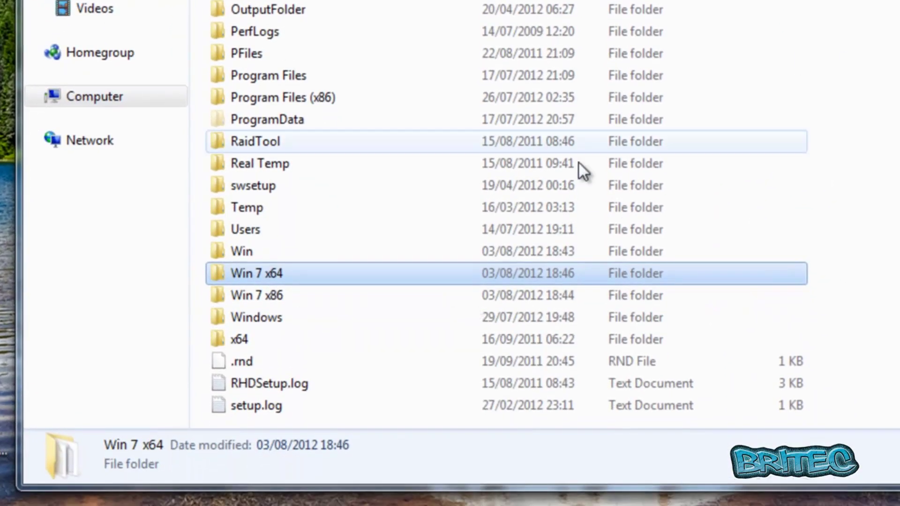
click(251, 298)
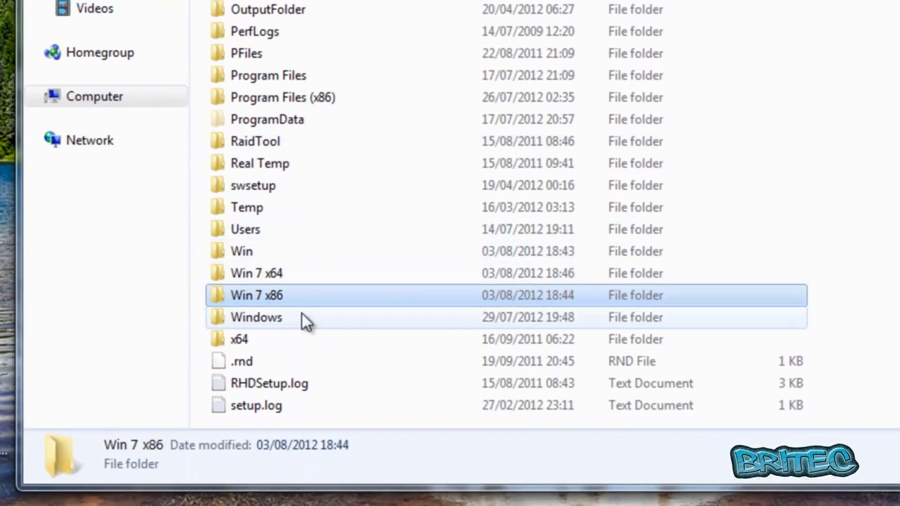
double_click(269, 297)
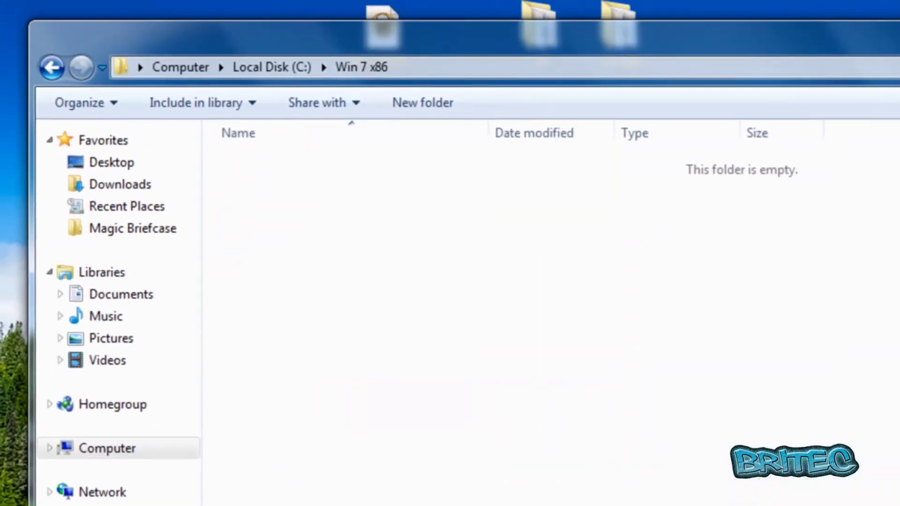
Open the contents of the GRMCHPFRER_EN_DVD disc in DVD RW Drive (F:) in a separate Explorer window.
key(super+e)
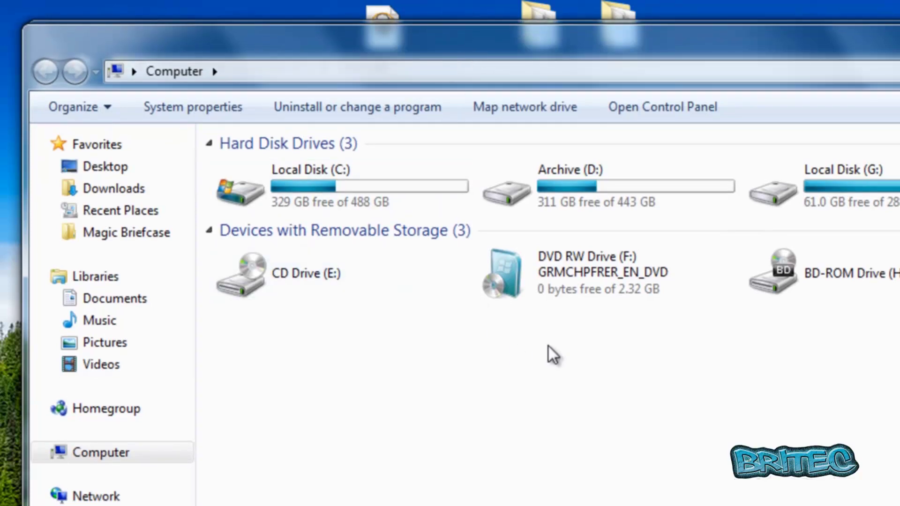
click(595, 263)
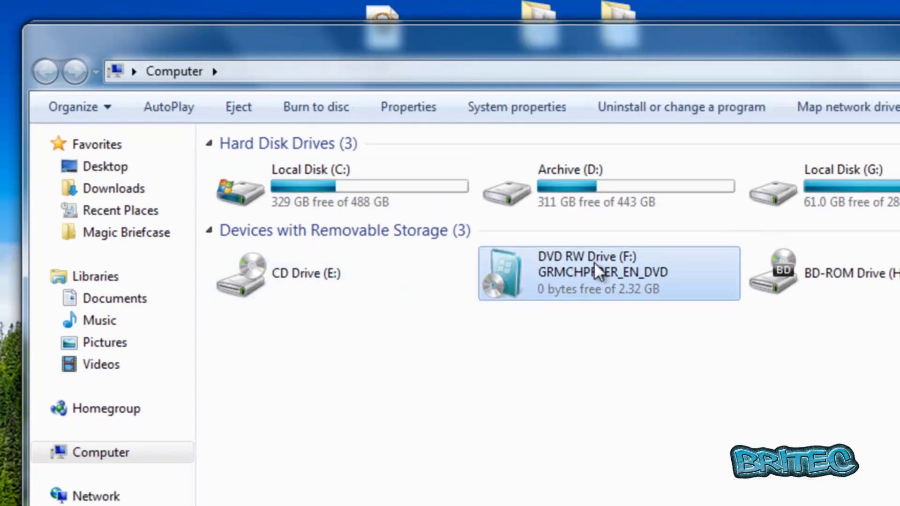
right_click(580, 269)
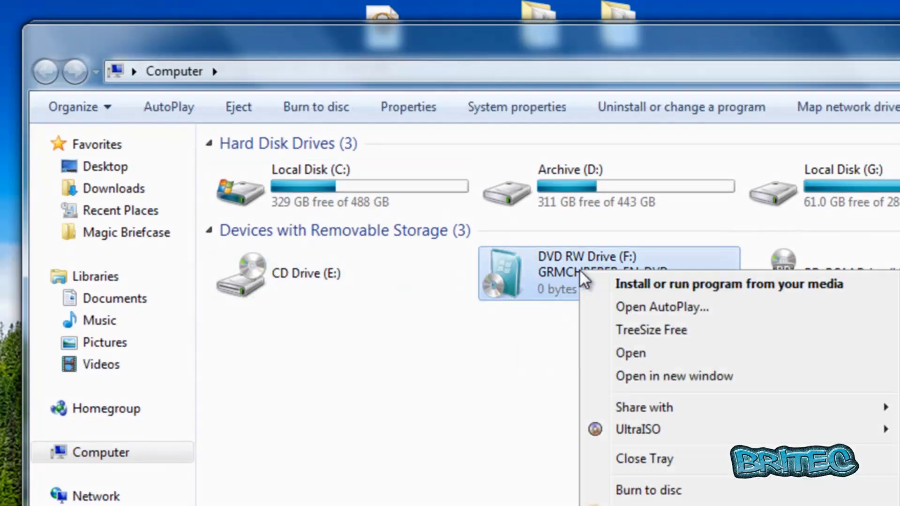
click(657, 360)
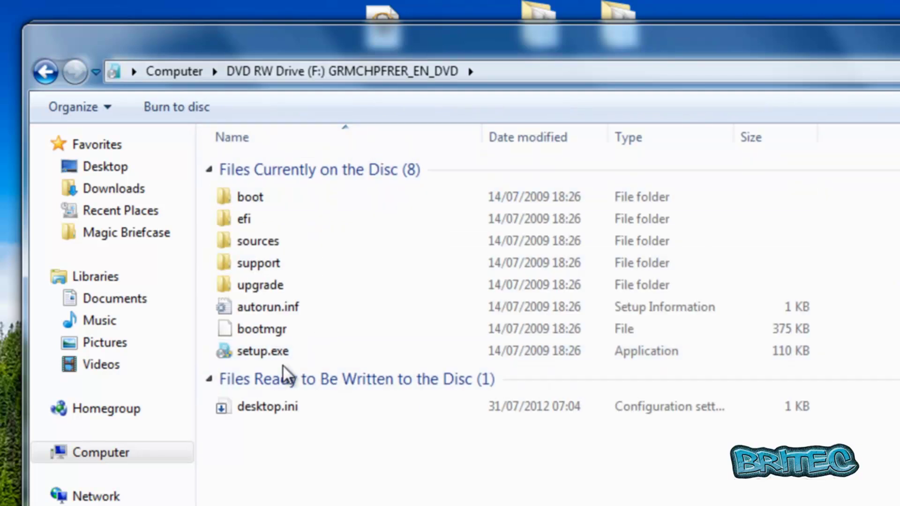
Copy all the disc's installation files and folders, from boot to setup.exe, into the "Win 7 x86" folder on Local Disk (C:).
click(271, 349)
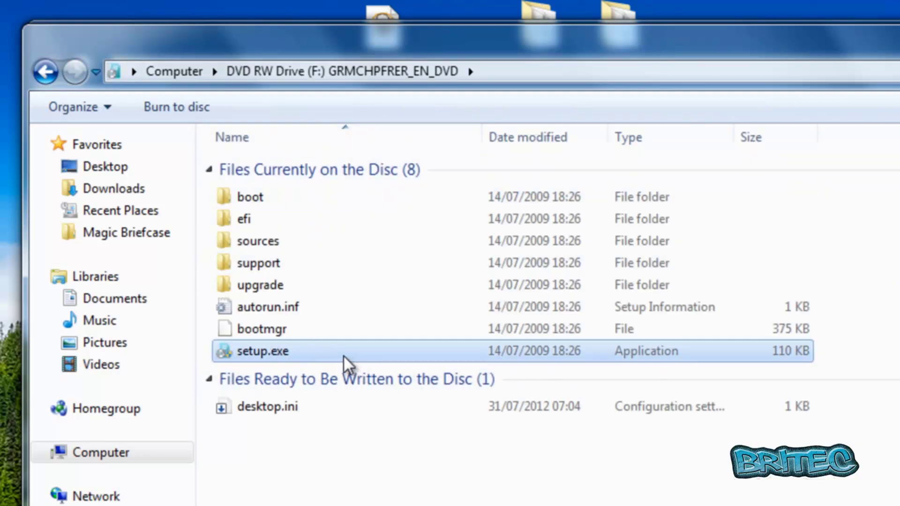
shift+click(260, 196)
drag(395, 53, 820, 49)
drag(716, 271, 352, 289)
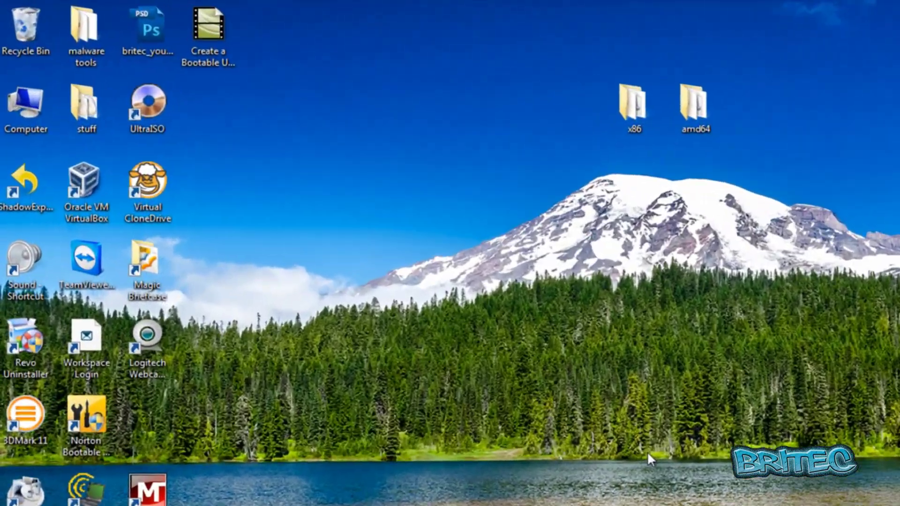
Check the contents of the "Win 7 x64" and "Win 7 x86" folders on Local Disk (C:), and return to the desktop.
double_click(26, 106)
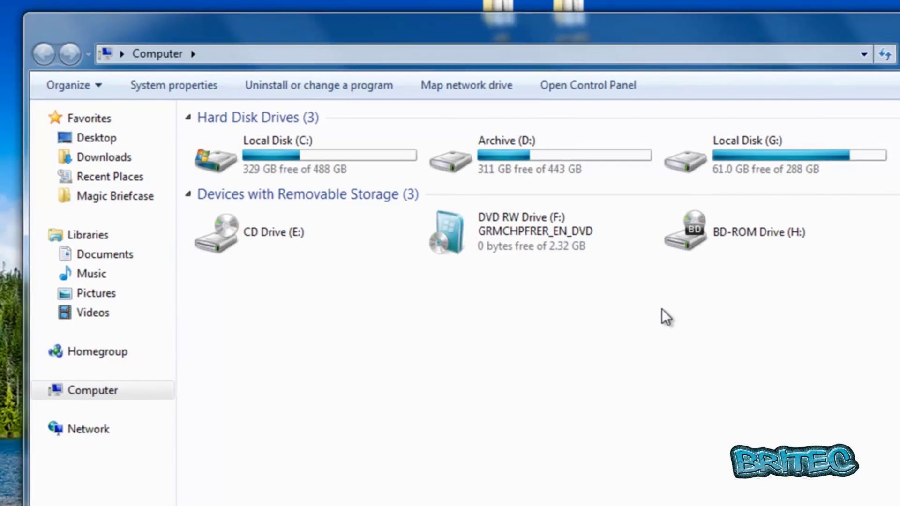
double_click(311, 158)
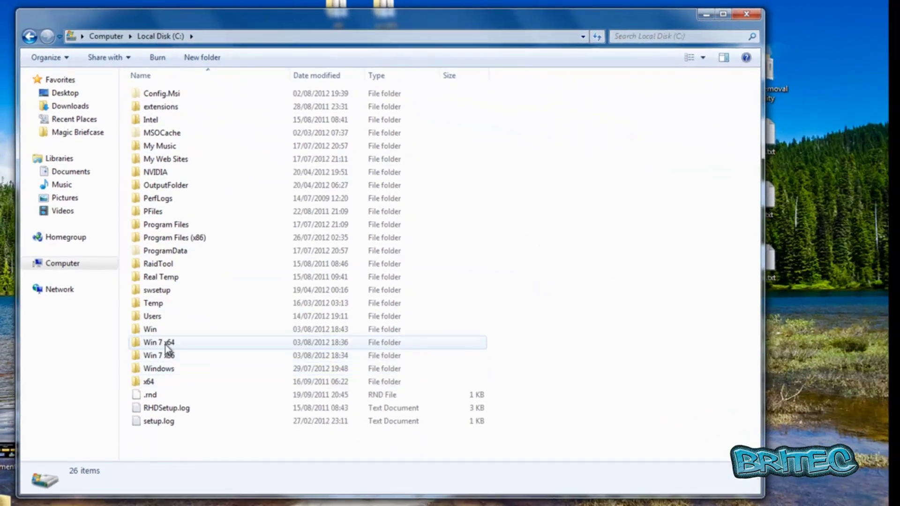
double_click(159, 342)
click(29, 36)
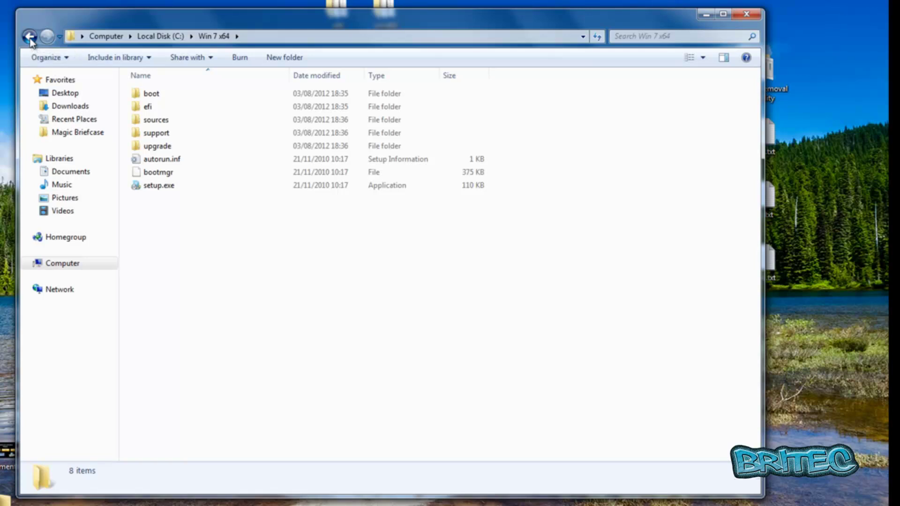
double_click(152, 354)
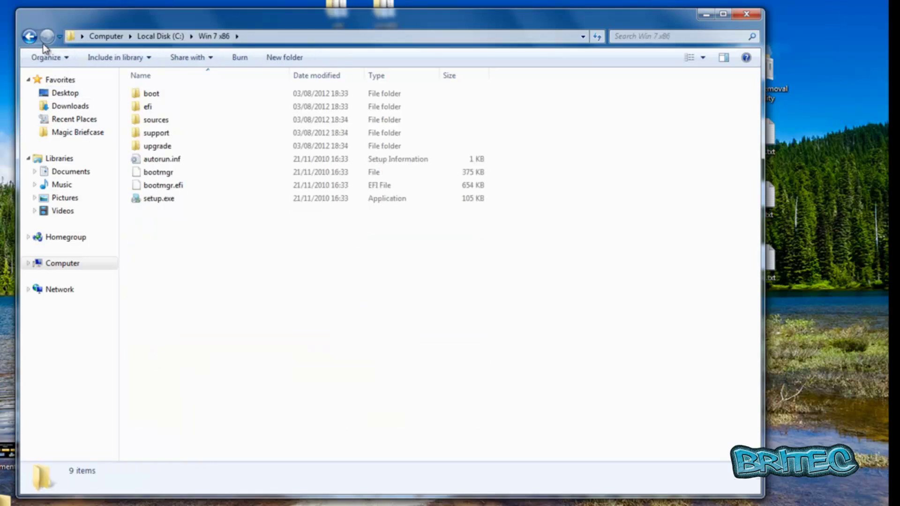
click(29, 36)
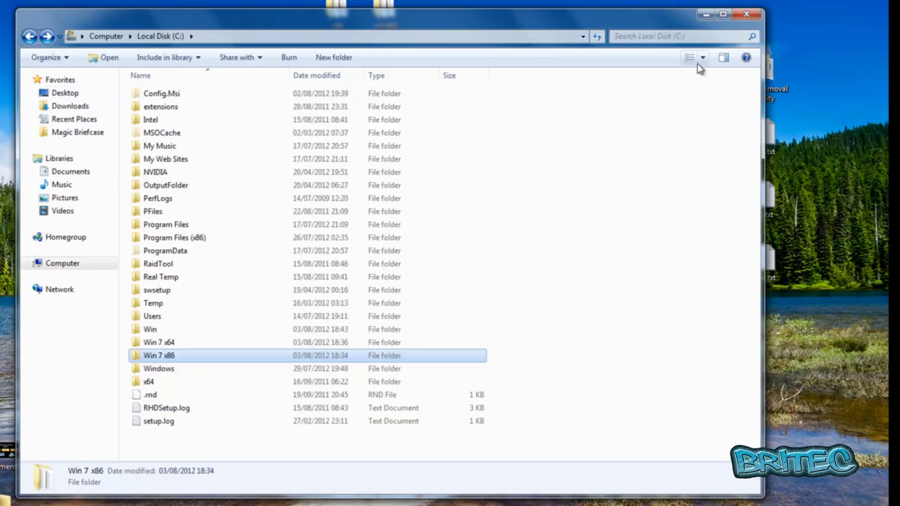
click(707, 25)
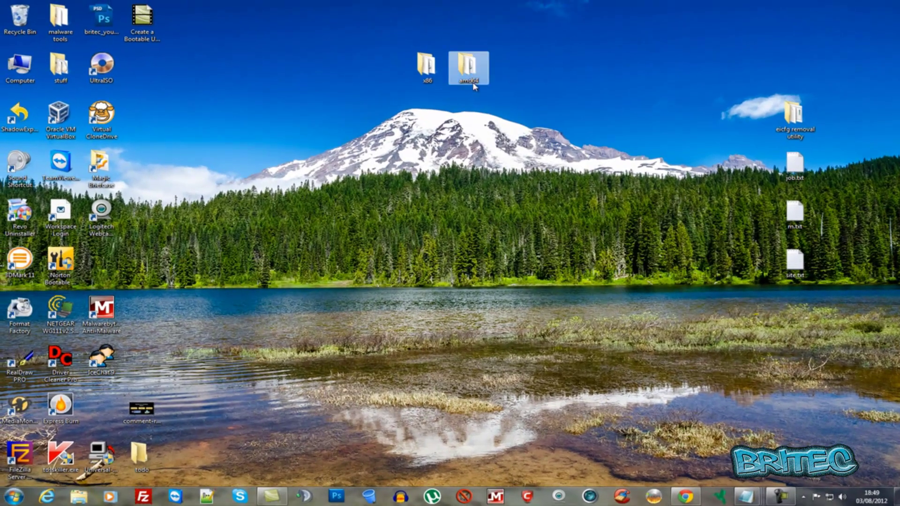
Copy the "amd64" folder from the desktop to the root of Local Disk (C:).
mouse_move(470, 74)
double_click(468, 69)
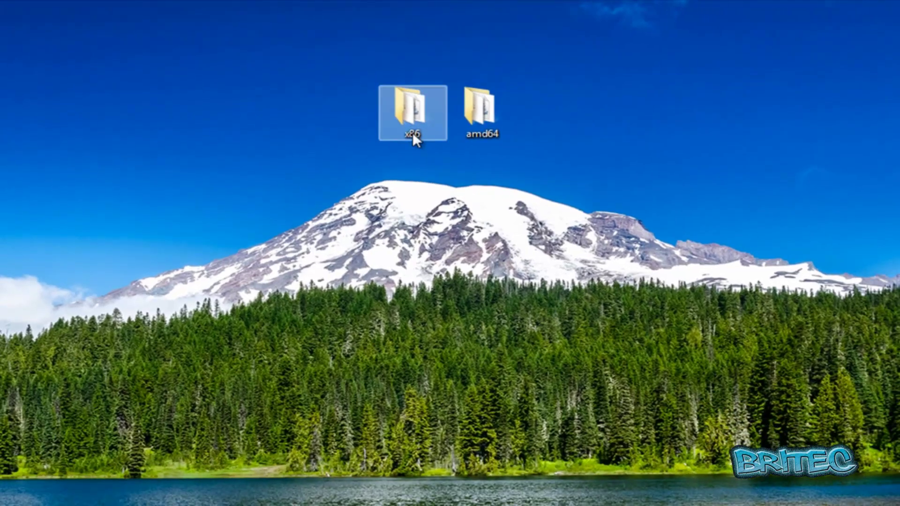
right_click(485, 115)
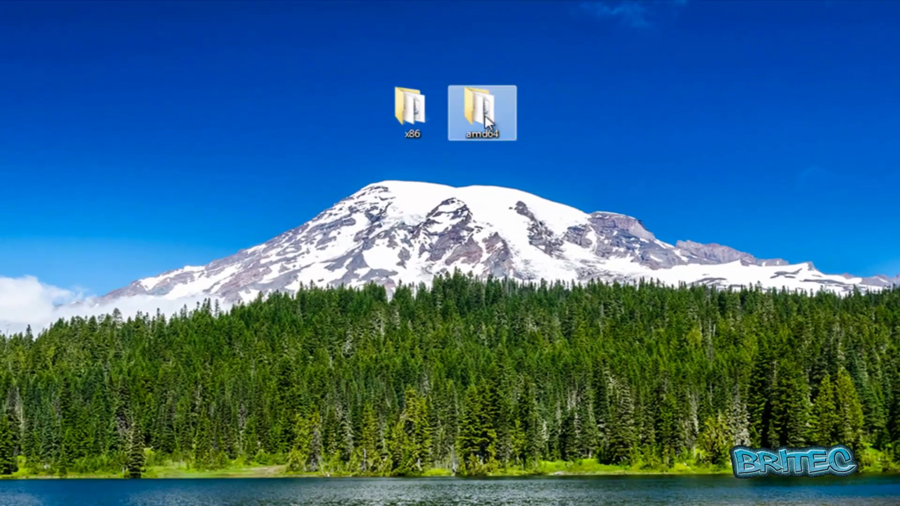
click(554, 496)
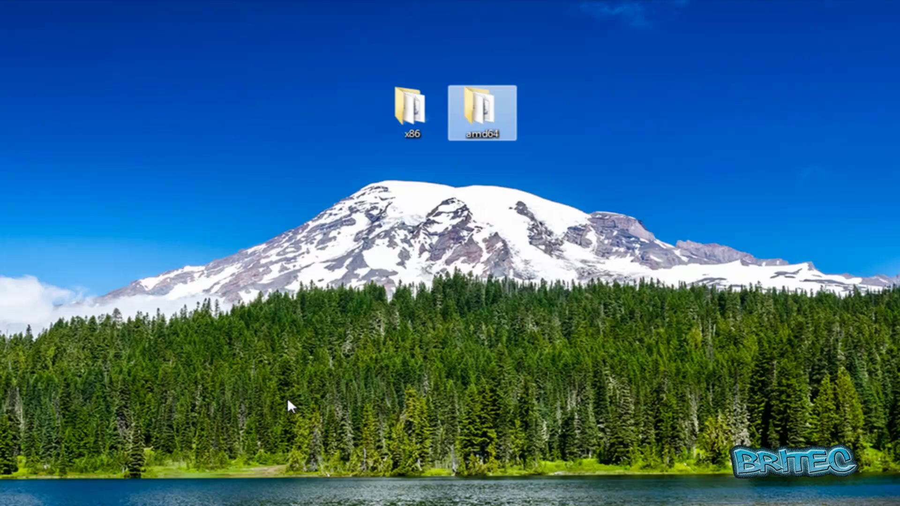
key(super+e)
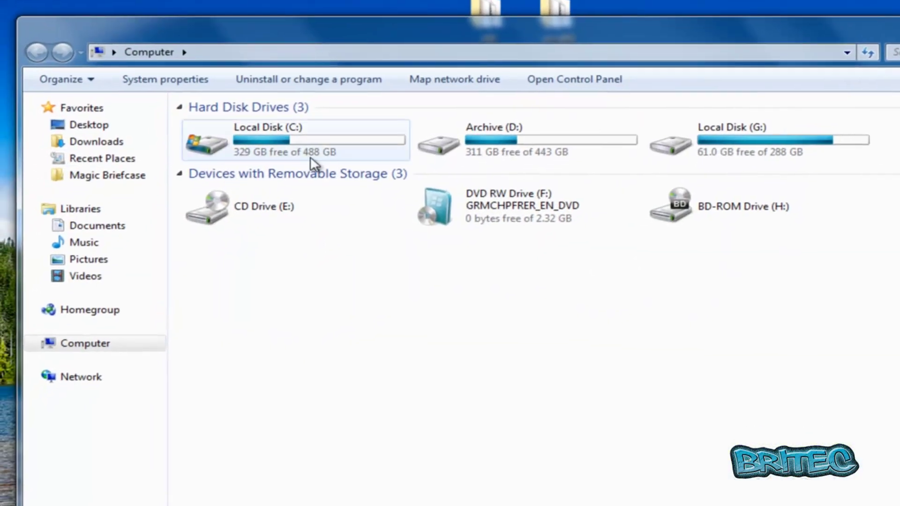
double_click(283, 139)
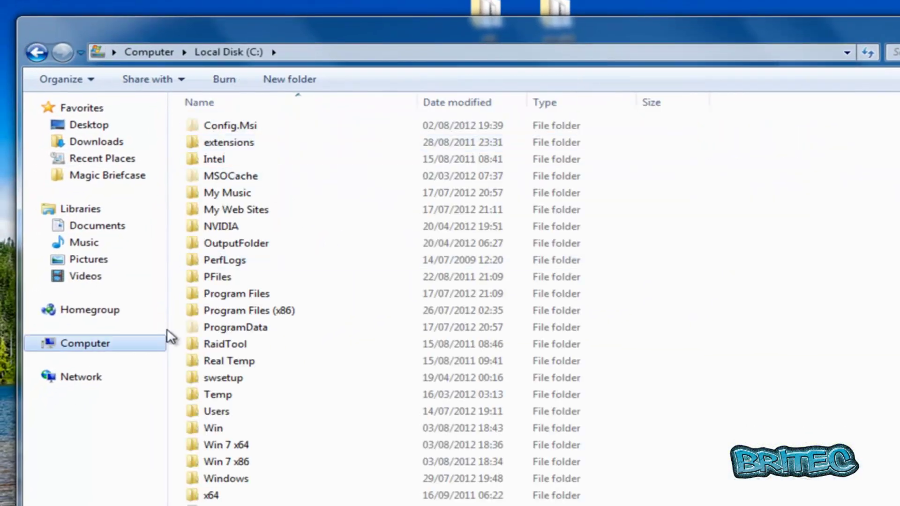
right_click(176, 397)
click(220, 476)
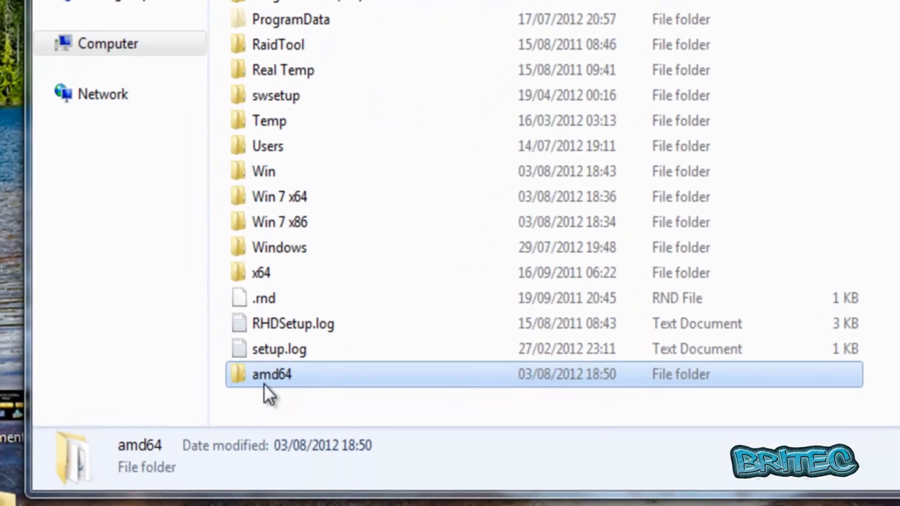
Open the copied "amd64" folder on Local Disk (C:) to check its files, and close the Explorer window.
mouse_move(265, 384)
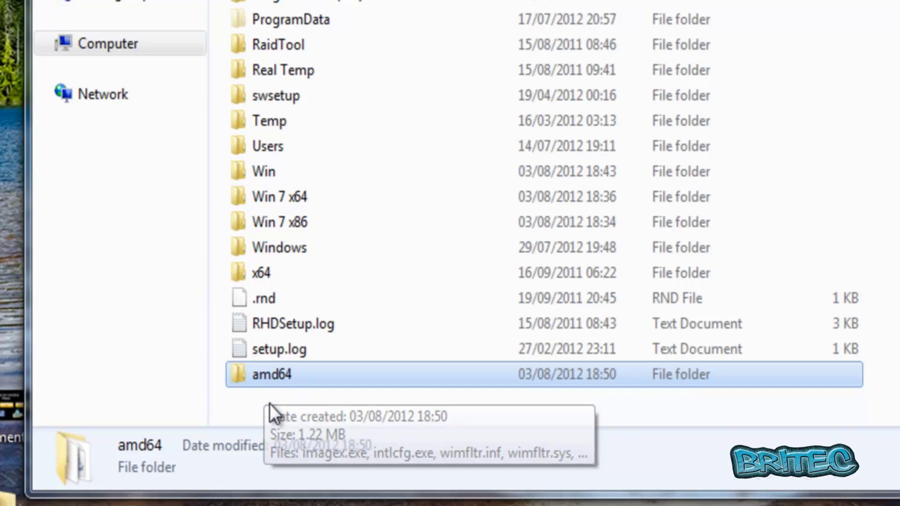
click(270, 406)
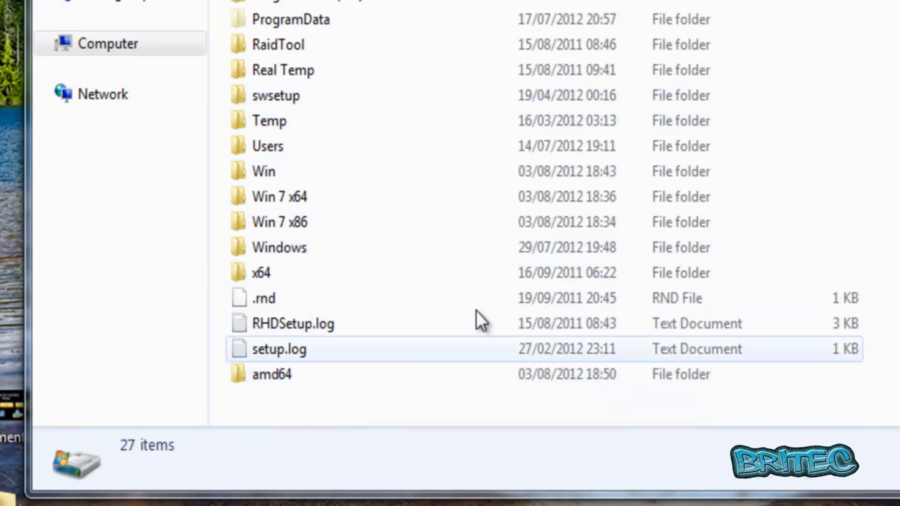
mouse_move(263, 376)
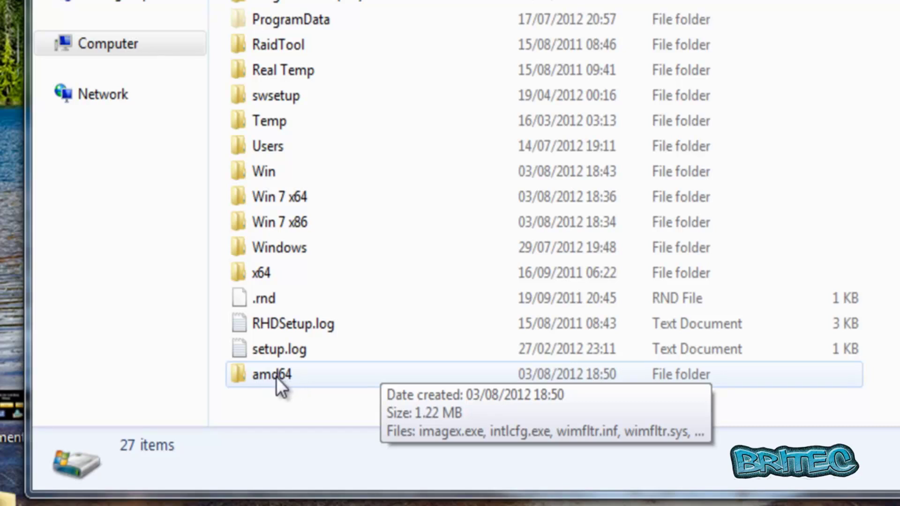
double_click(275, 380)
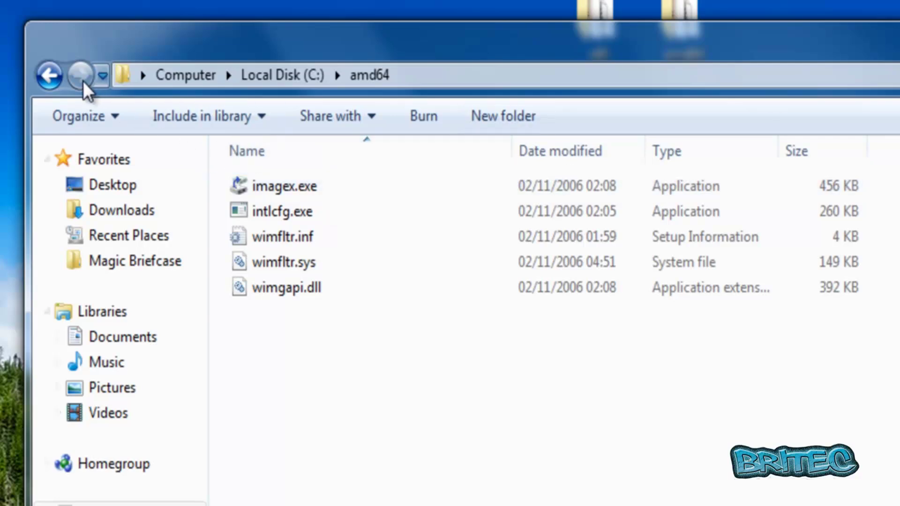
click(50, 75)
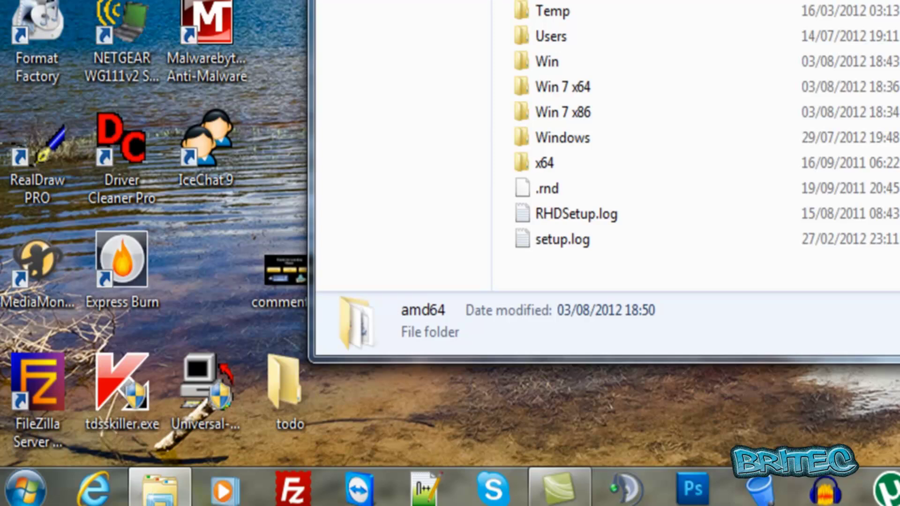
key(alt+F4)
Search for cmd and run cmd.exe as administrator.
click(40, 484)
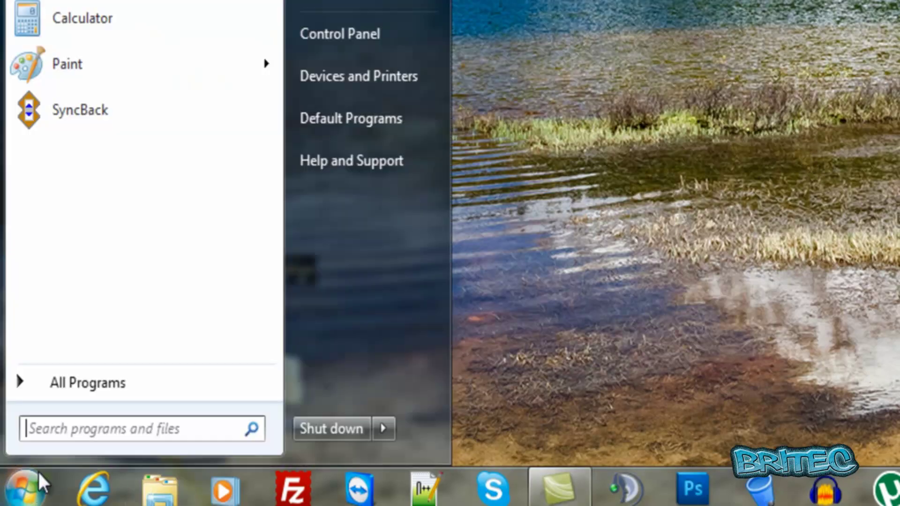
click(60, 430)
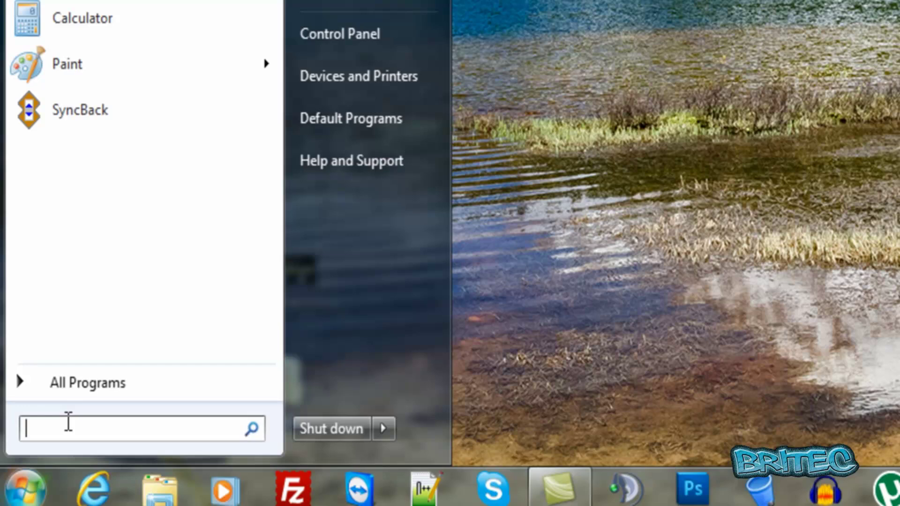
text(cmd)
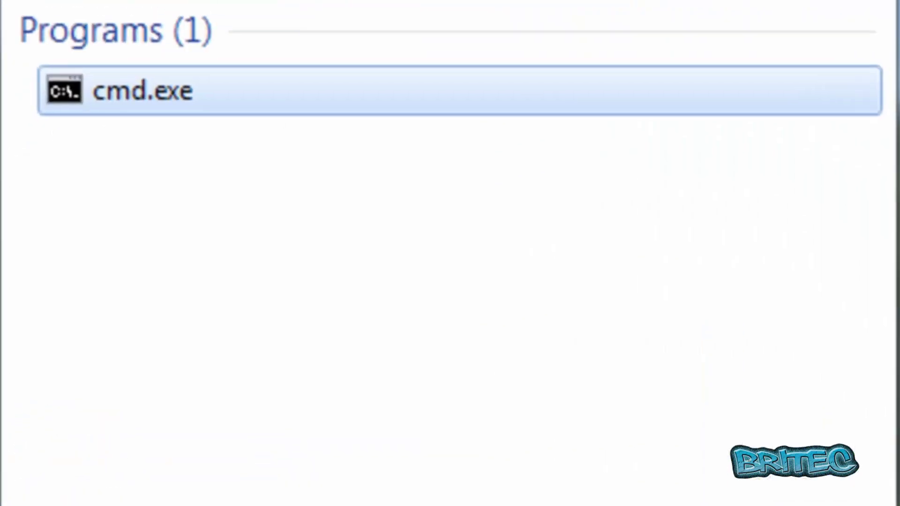
right_click(118, 155)
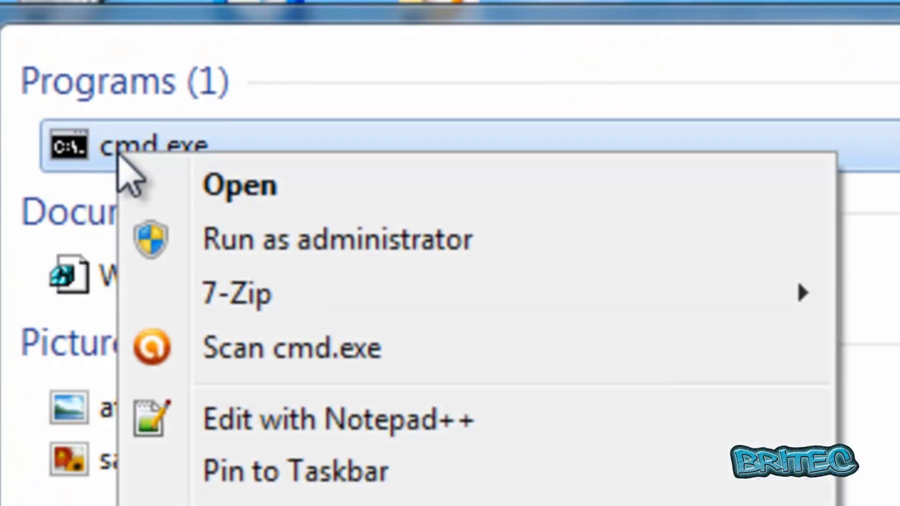
click(356, 235)
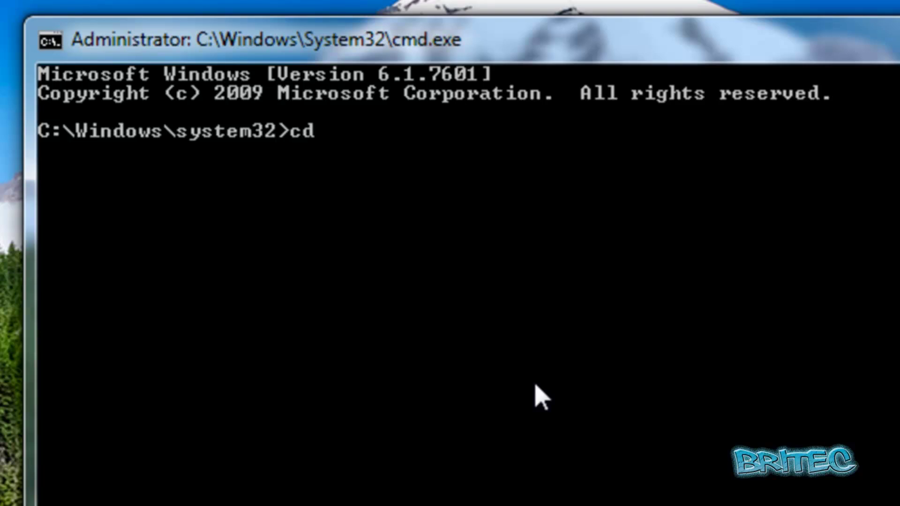
Change the command prompt's directory to the root of C: with "cd c:\.." and into the tool folder with "cd amd64".
key(Return)
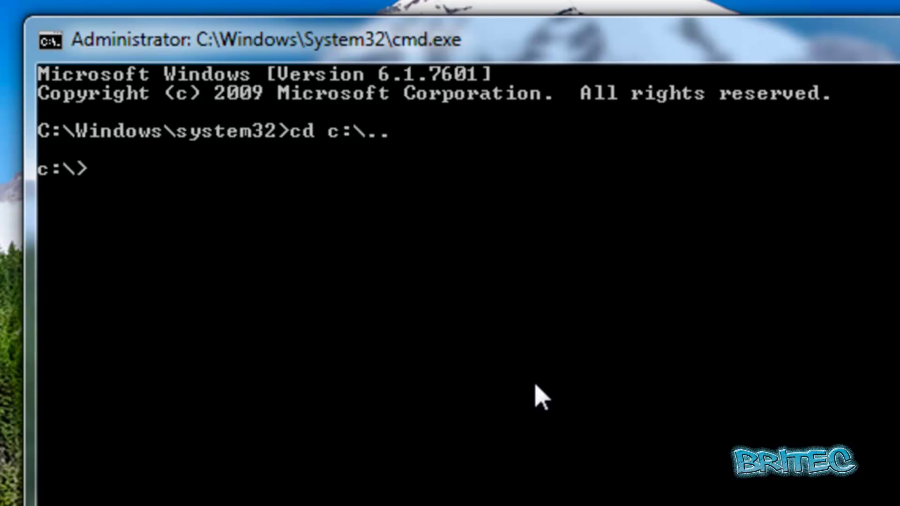
text(cd amd64)
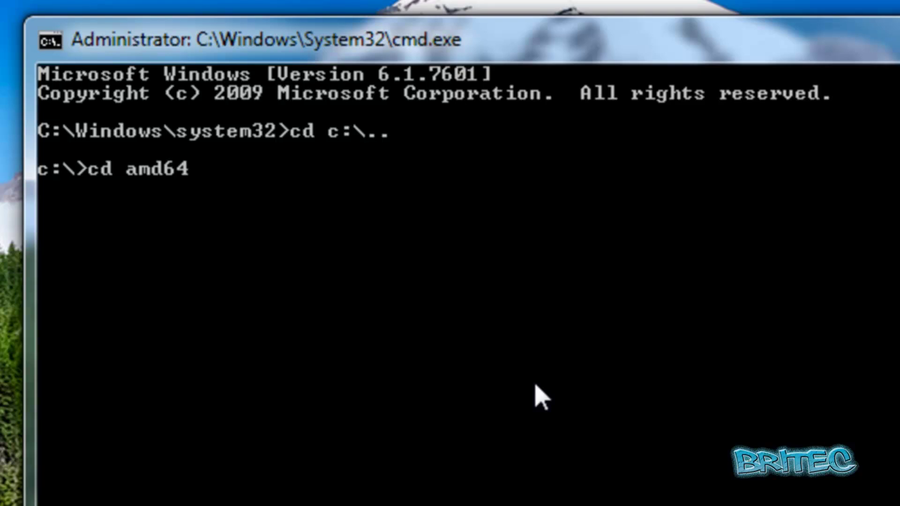
key(Return)
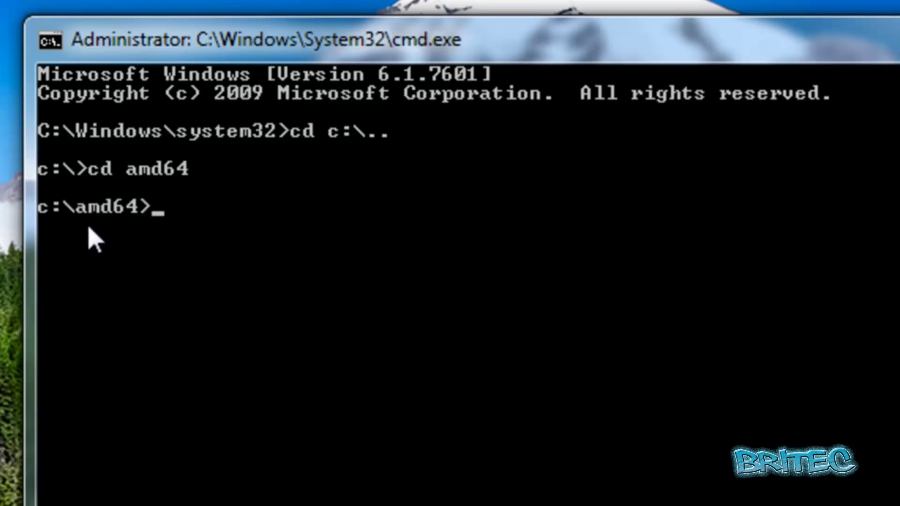
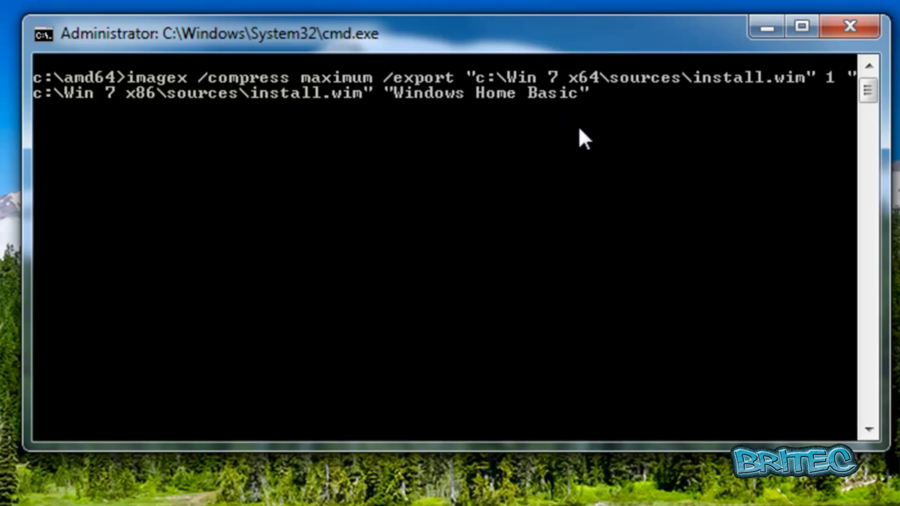
Use imagex with maximum compression to export image 1 from "c:\Win 7 x64\sources\install.wim" to "c:\Win 7 x86\sources\install.wim" as "Windows Home Basic".
key(Return)
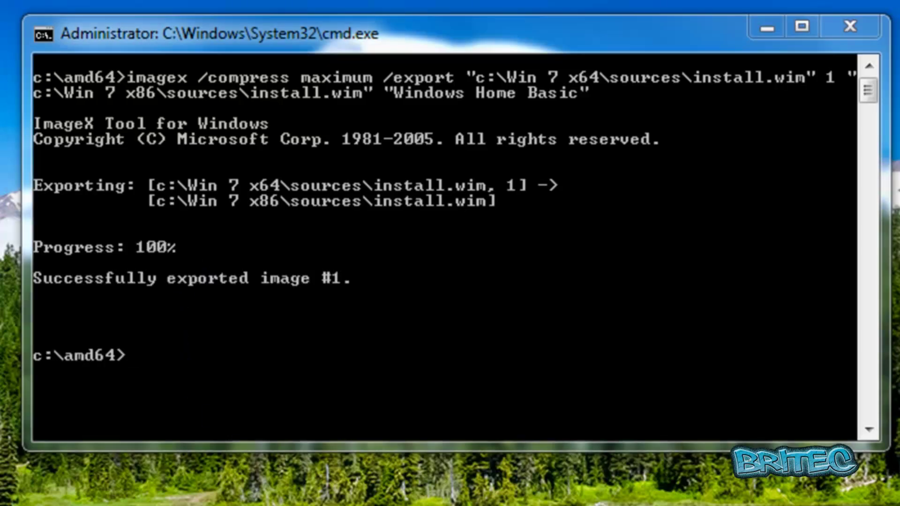
Export image 1 from the x64 install.wim into the x86 install.wim as "Windows Home Premium" using imagex with maximum compression.
click(181, 359)
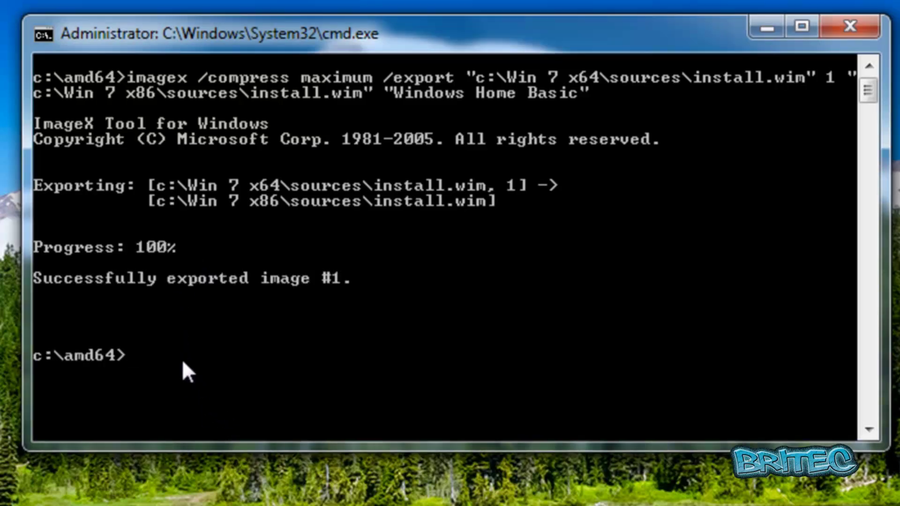
right_click(181, 358)
click(247, 438)
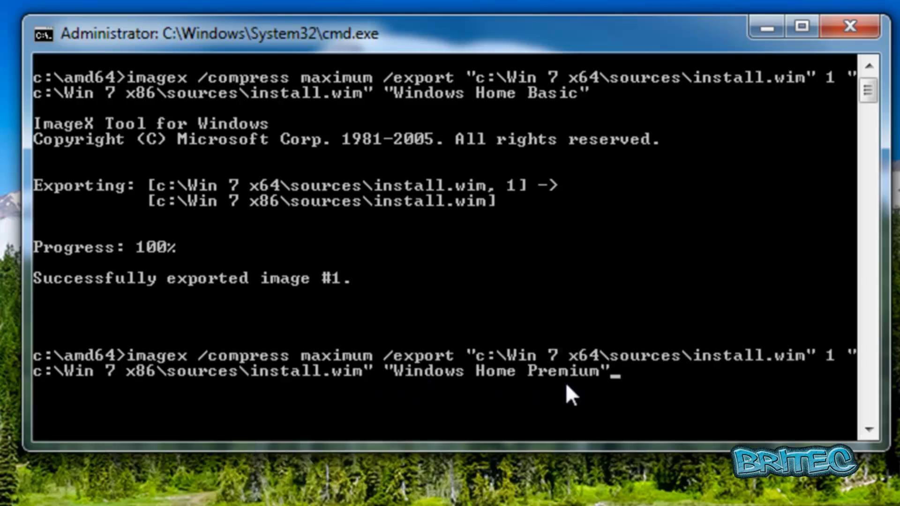
key(Return)
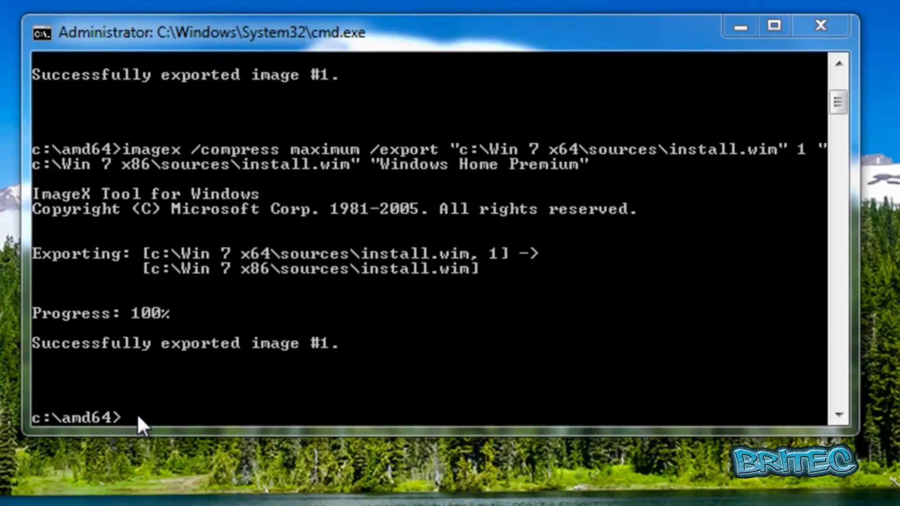
Export image 1 from the x64 install.wim into the x86 install.wim as "Windows Professional" using imagex with maximum compression.
right_click(141, 428)
click(207, 497)
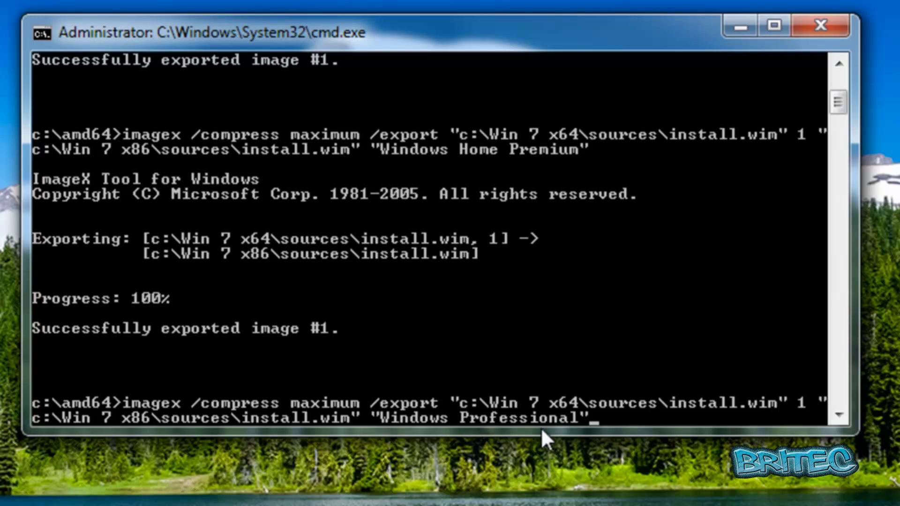
key(Return)
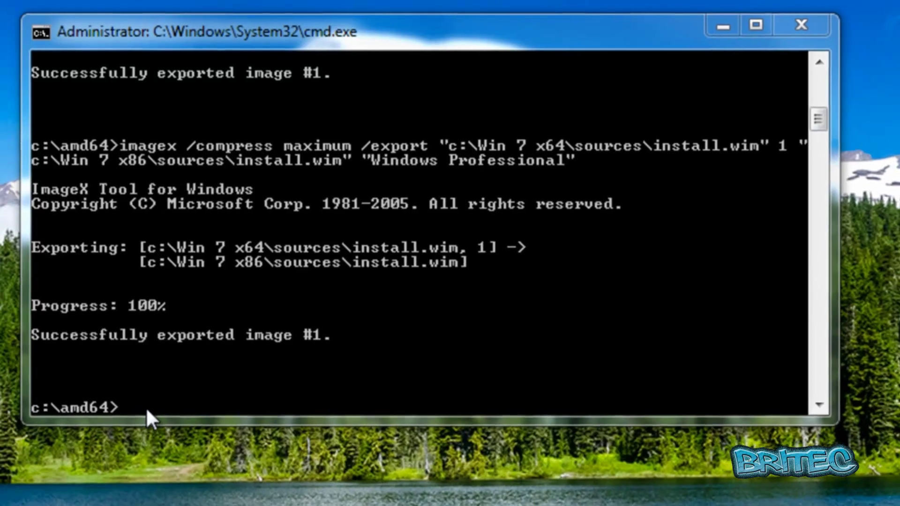
Export image 1 from the x64 install.wim into the x86 install.wim as "Windows Ultimate" with maximum compression, and close the command prompt.
right_click(149, 419)
click(204, 472)
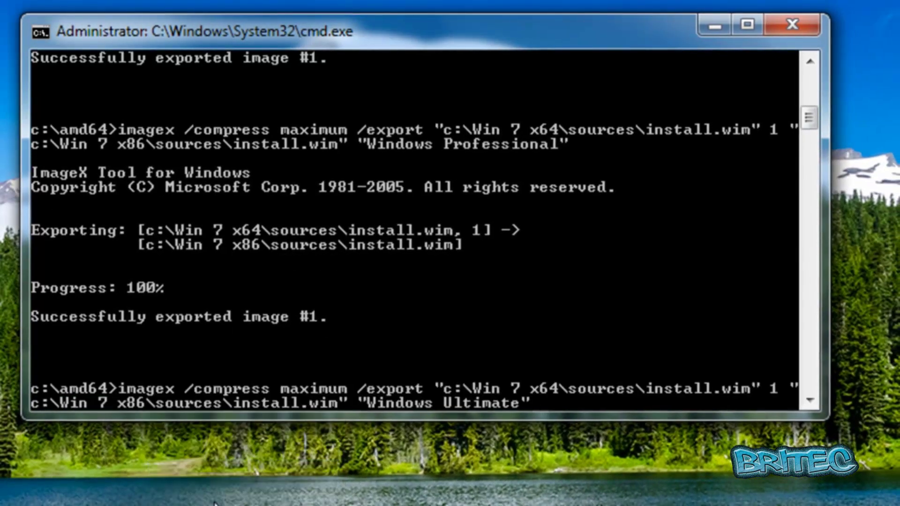
key(Return)
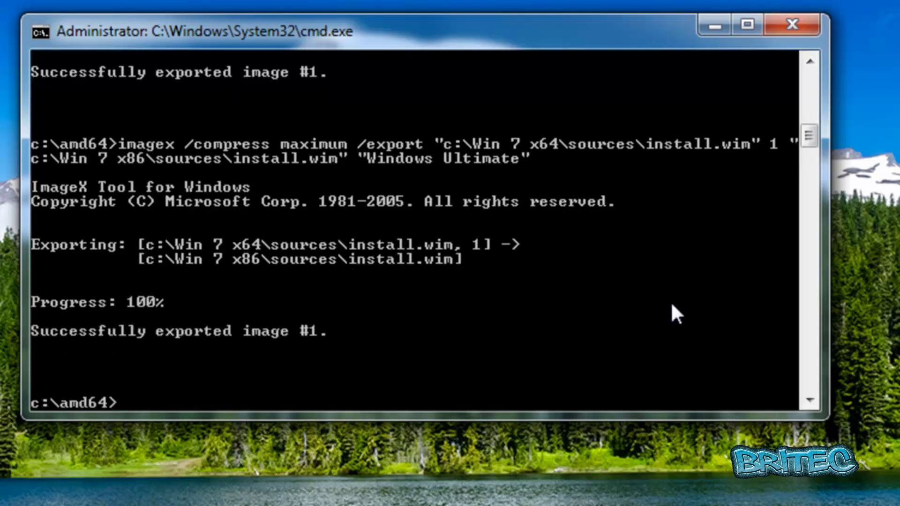
click(784, 24)
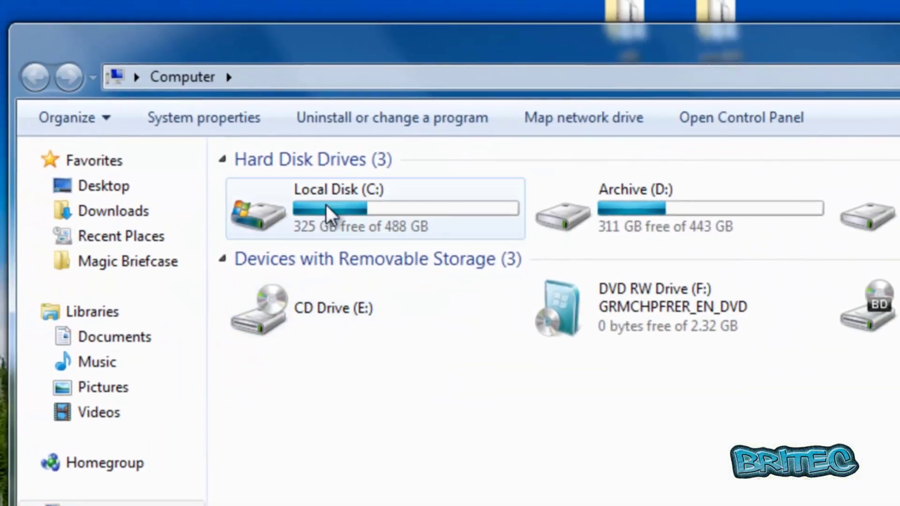
Delete the ei.cfg file from the "sources" folder inside "Win 7 x86" on Local Disk (C:).
double_click(331, 214)
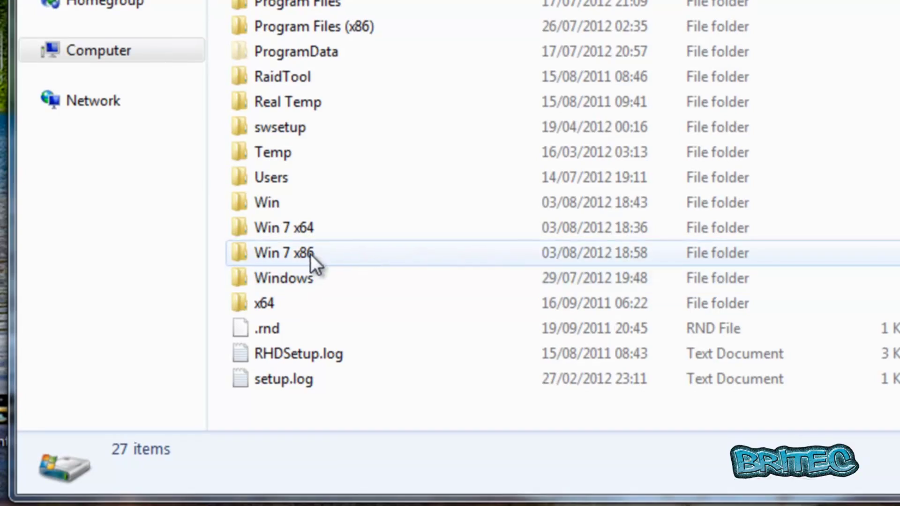
mouse_move(291, 255)
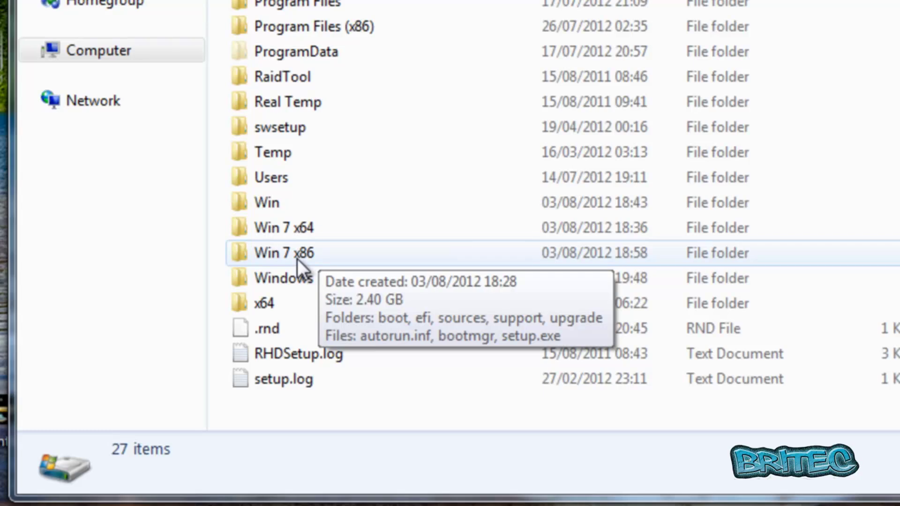
double_click(297, 258)
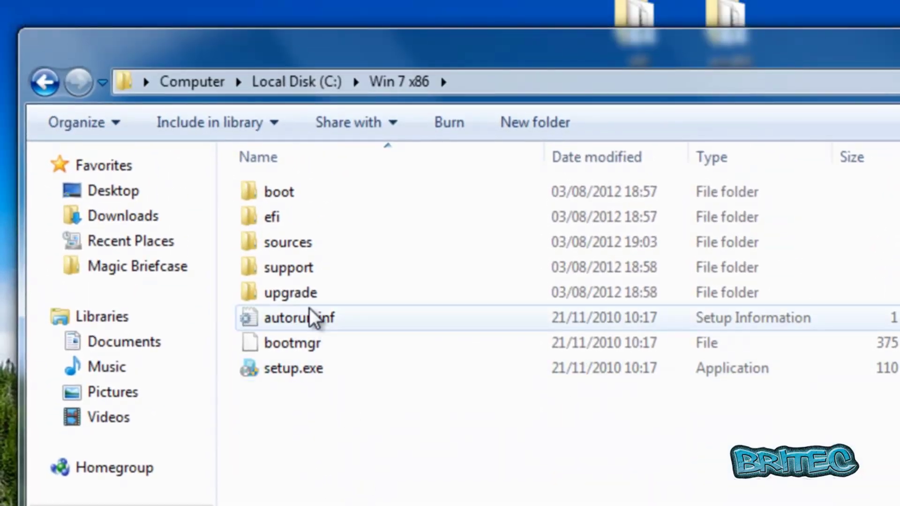
double_click(301, 242)
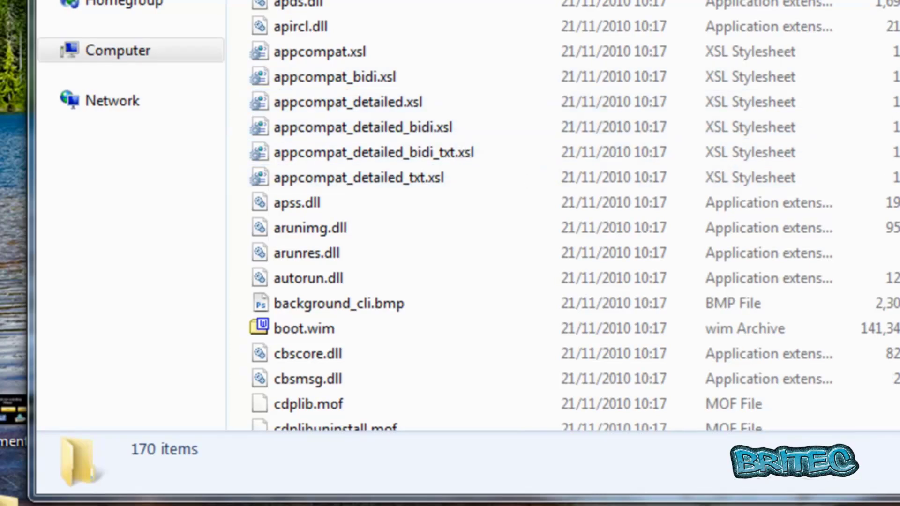
scroll(574, 216, down, 7)
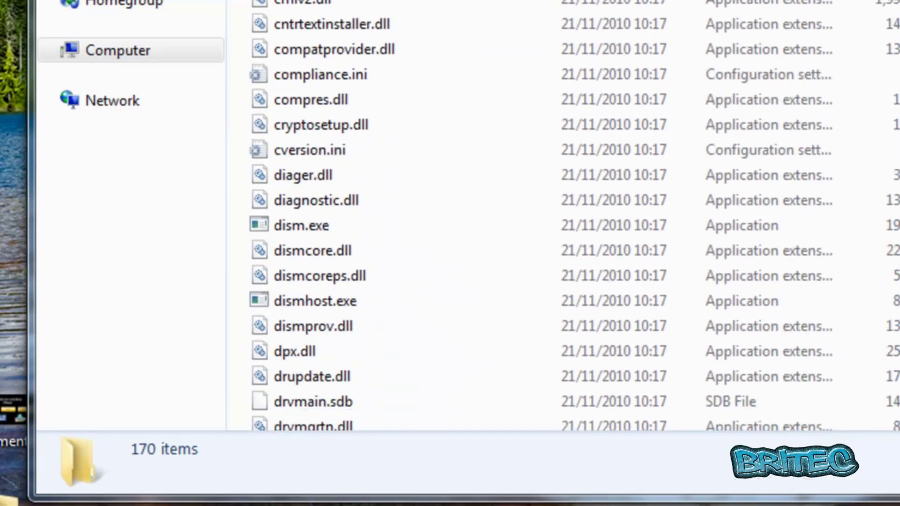
scroll(574, 215, down, 5)
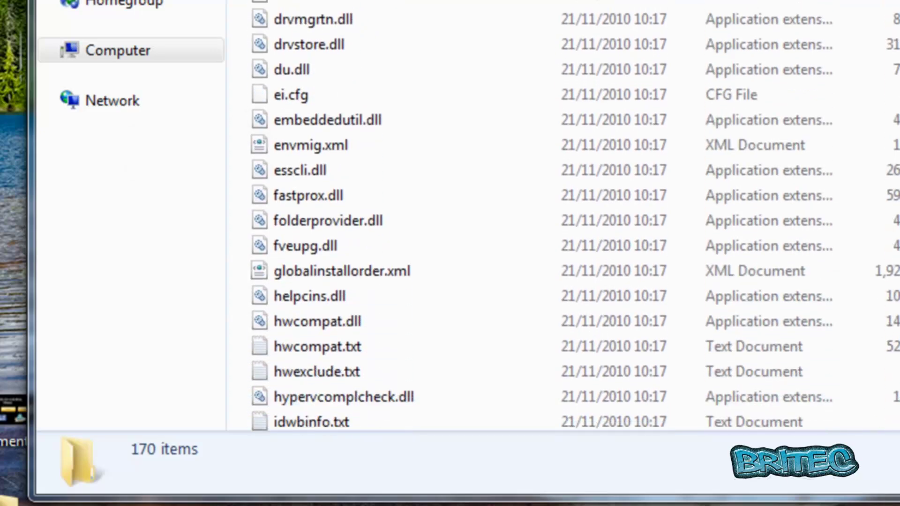
click(295, 100)
right_click(296, 96)
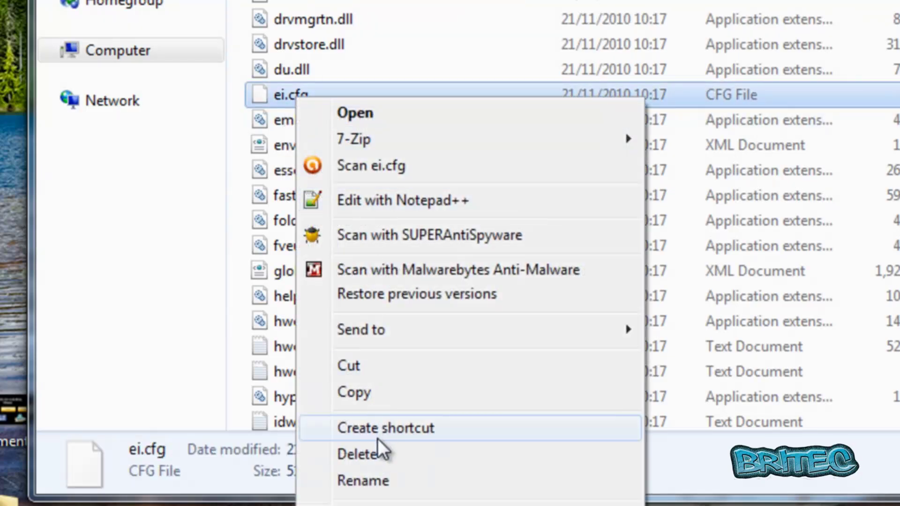
click(356, 453)
click(797, 113)
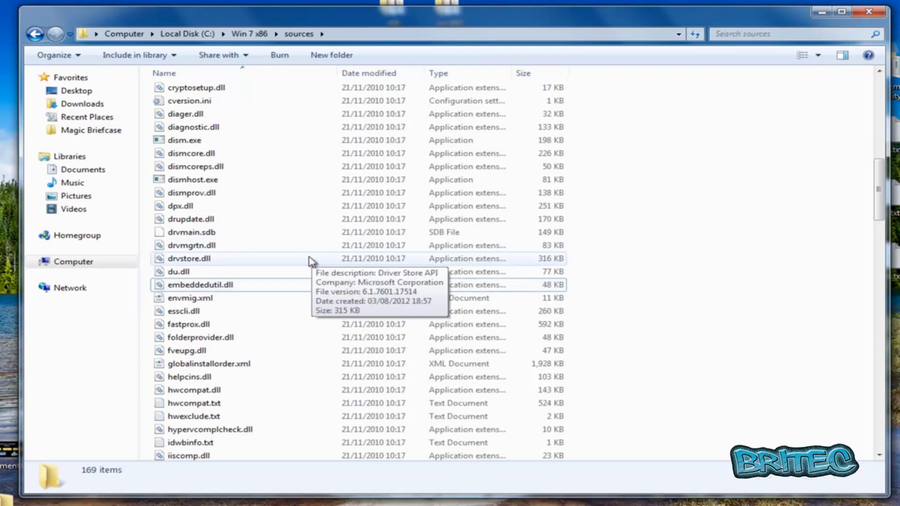
Return to the root of Local Disk (C:), check the "Win 7 x64" and "Win 7 x86" folders, and close the Explorer window.
click(35, 33)
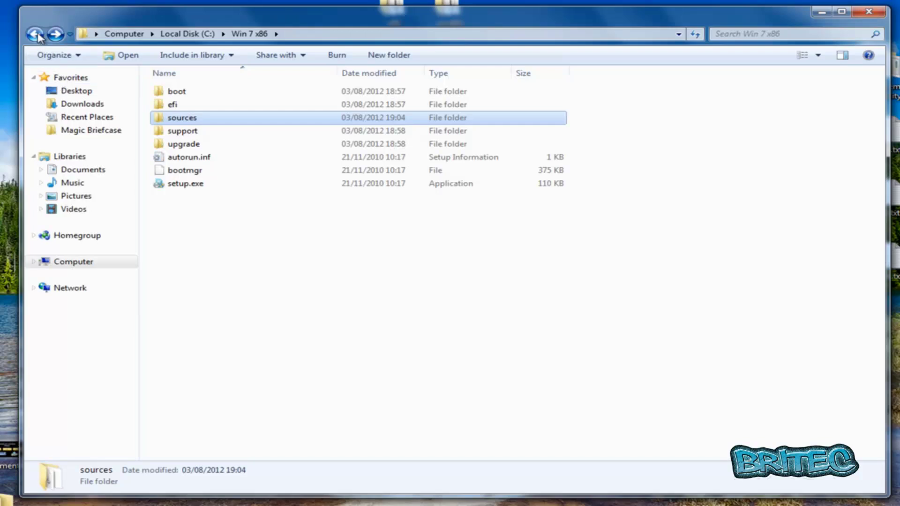
click(36, 34)
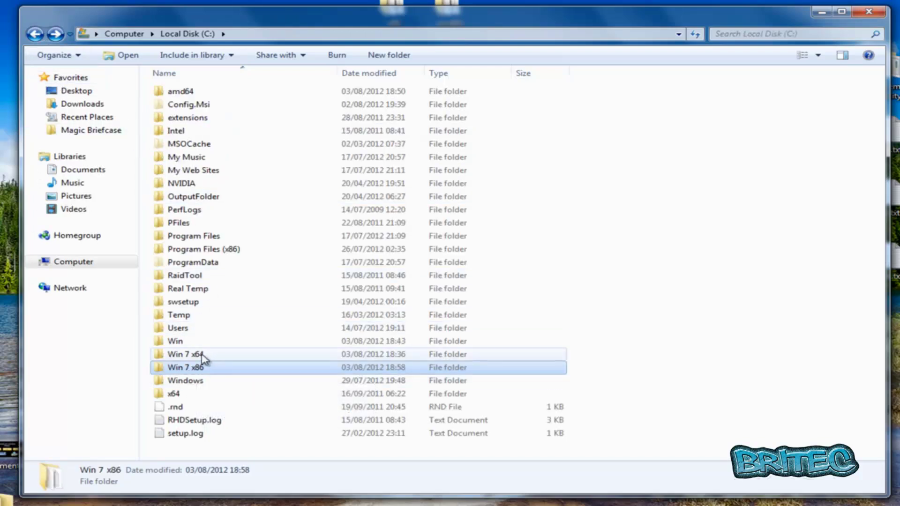
click(201, 355)
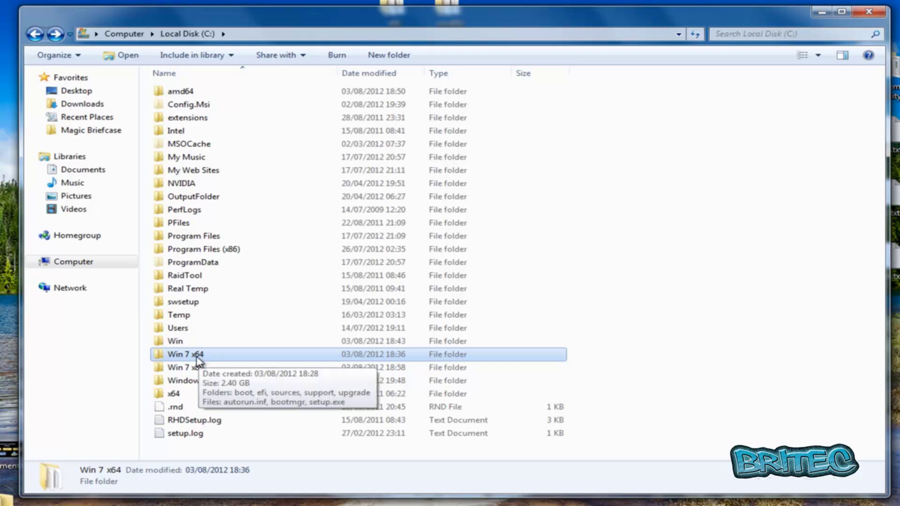
click(201, 368)
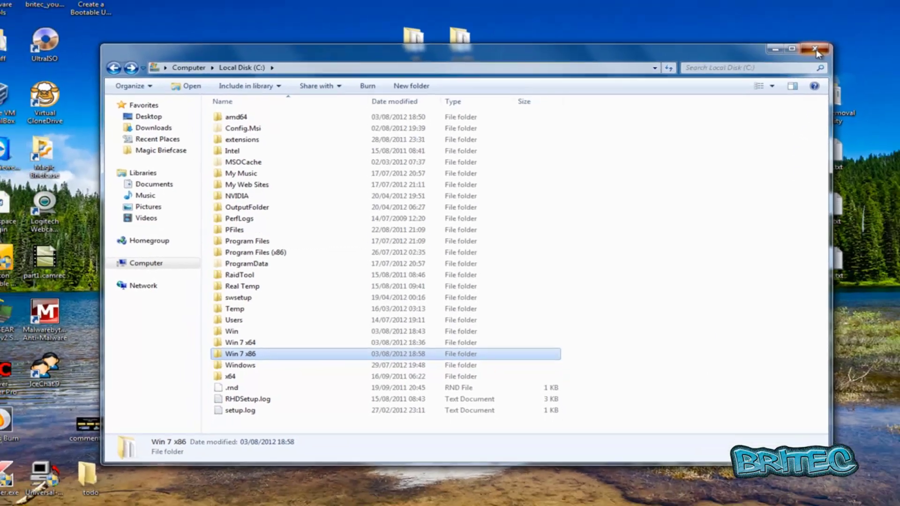
click(868, 12)
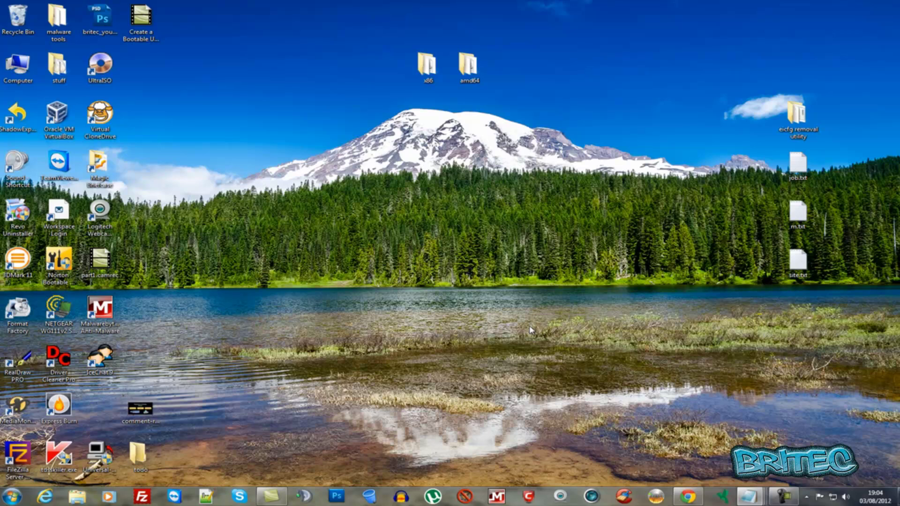
Open ImgBurn and choose to create an image file from files/folders.
click(657, 498)
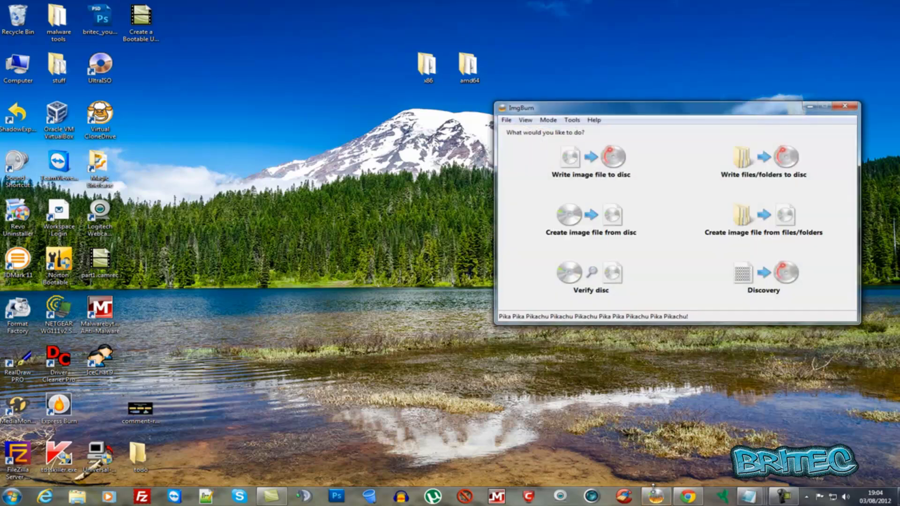
drag(677, 112, 439, 117)
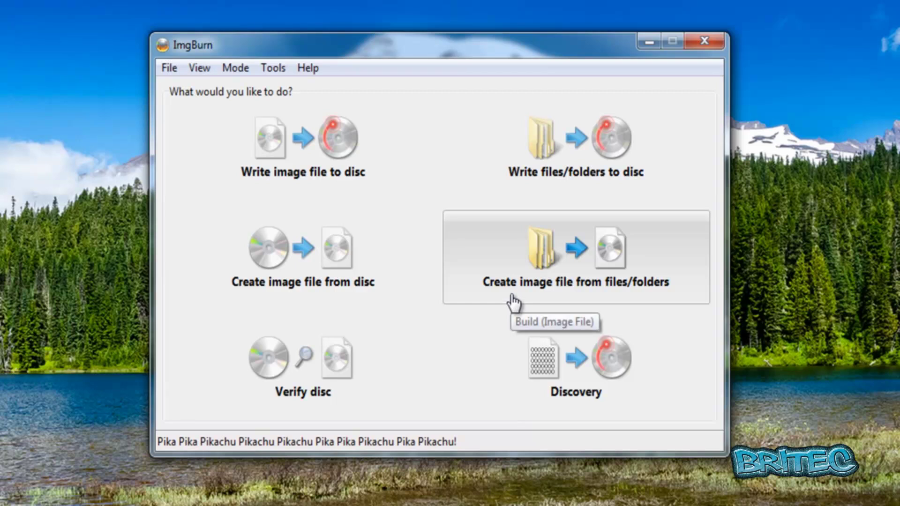
click(581, 294)
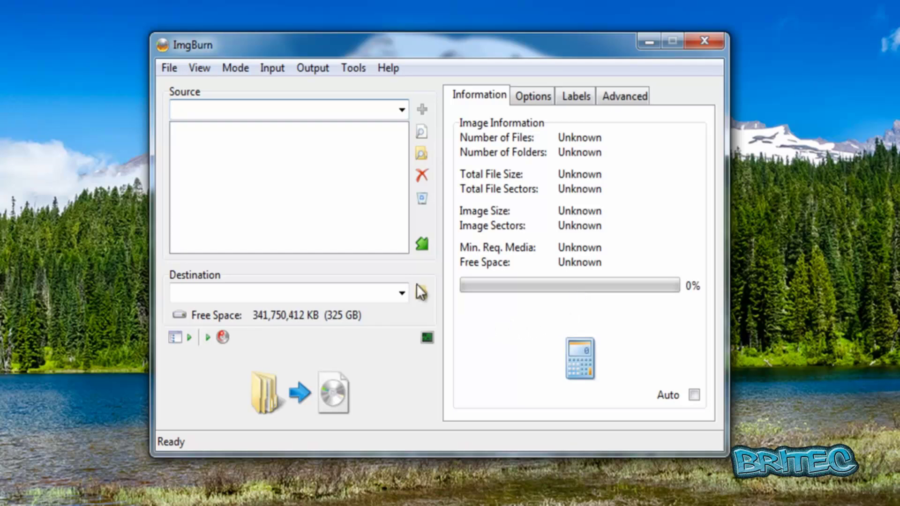
Add the "Win 7 x86" folder from Local Disk (C:) as the source for the image.
click(422, 157)
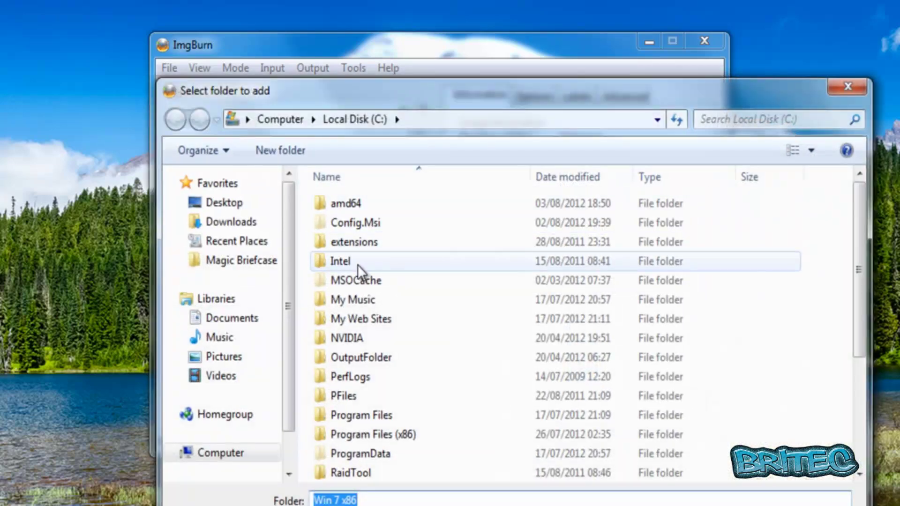
drag(449, 100, 356, 78)
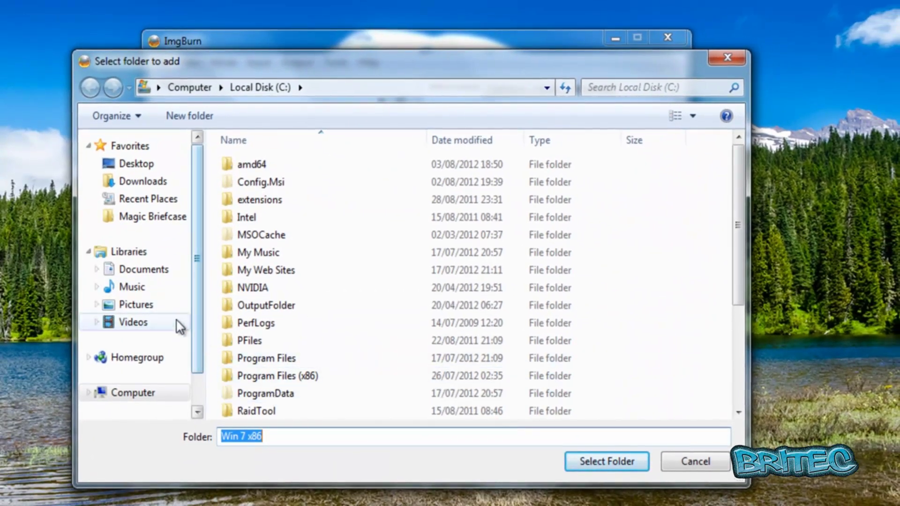
click(140, 394)
double_click(262, 176)
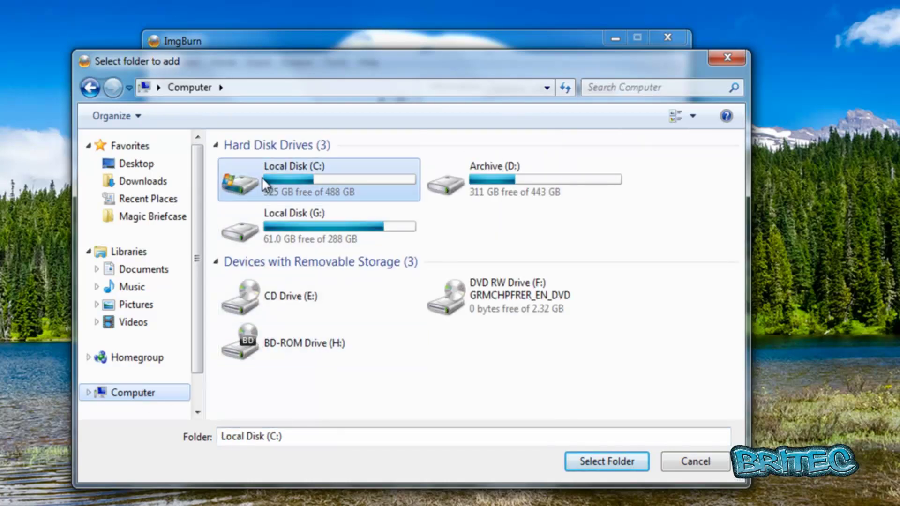
scroll(745, 276, down, 3)
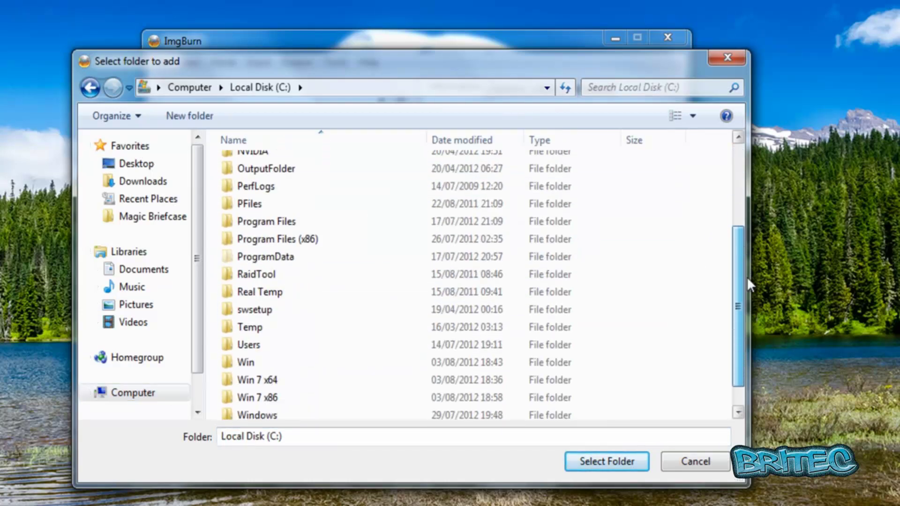
click(281, 378)
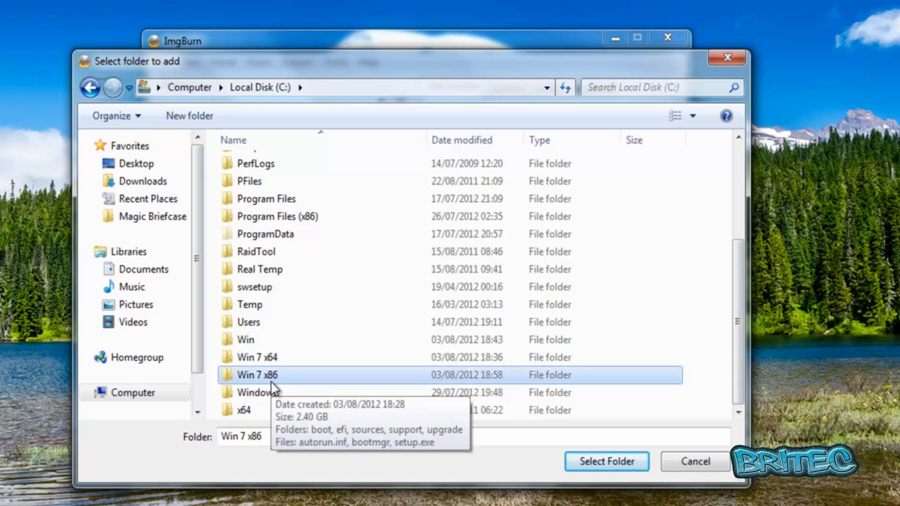
click(584, 461)
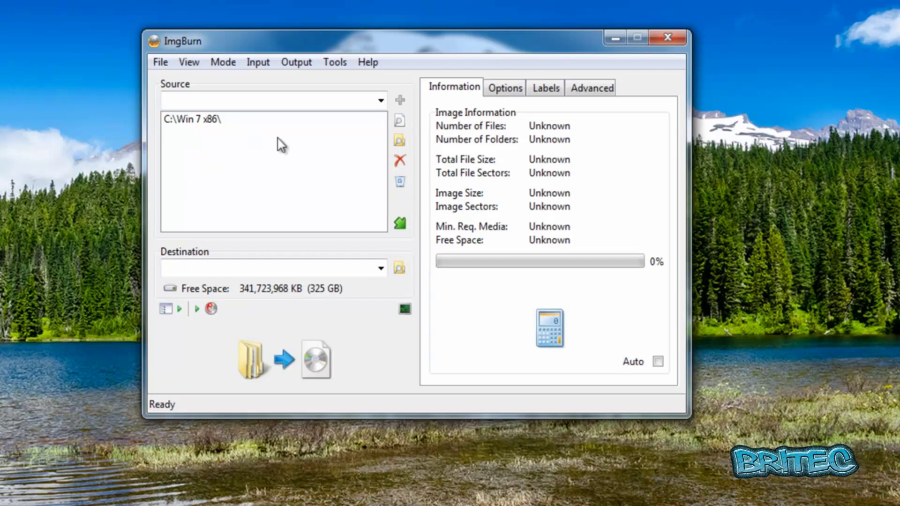
Enable Make Image Bootable in the bootable disc options and set Sectors To Load to 8.
click(591, 97)
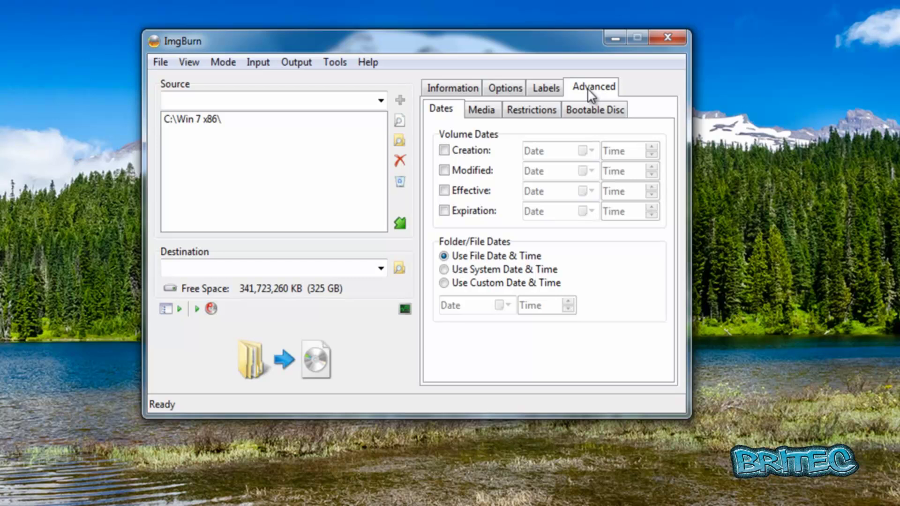
click(592, 117)
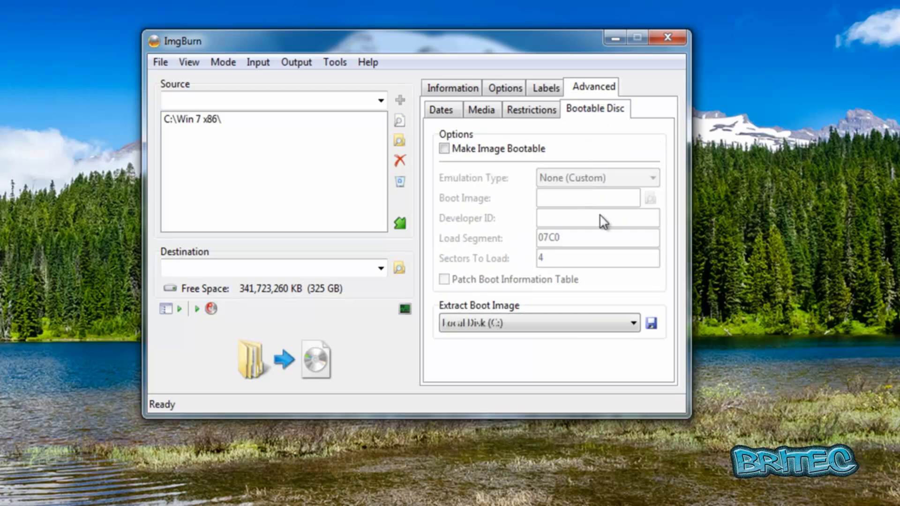
click(443, 149)
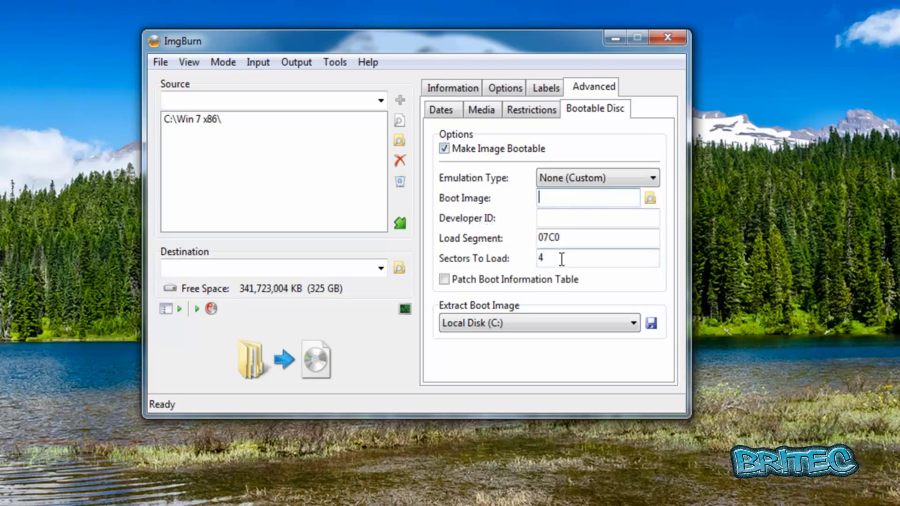
double_click(540, 258)
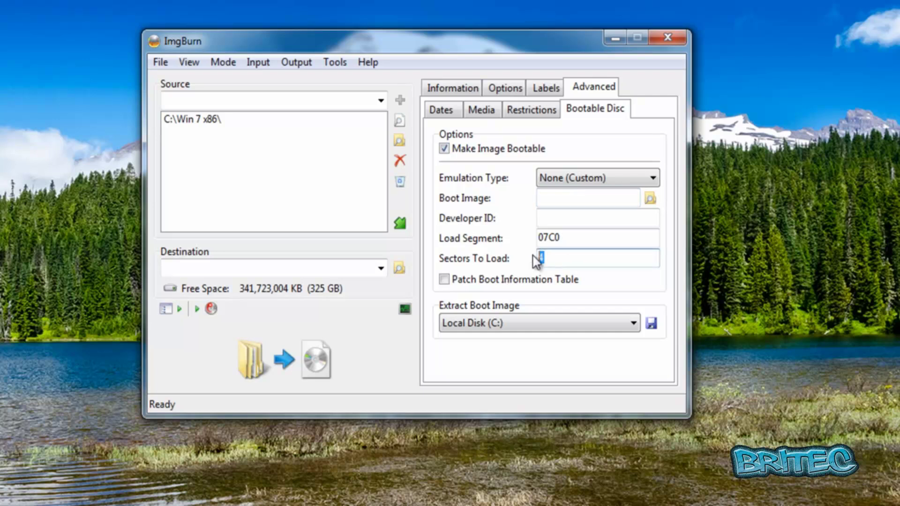
text(8)
Set the boot image to etfsboot.com from the boot folder of "Win 7 x86" on Local Disk (C:).
click(650, 198)
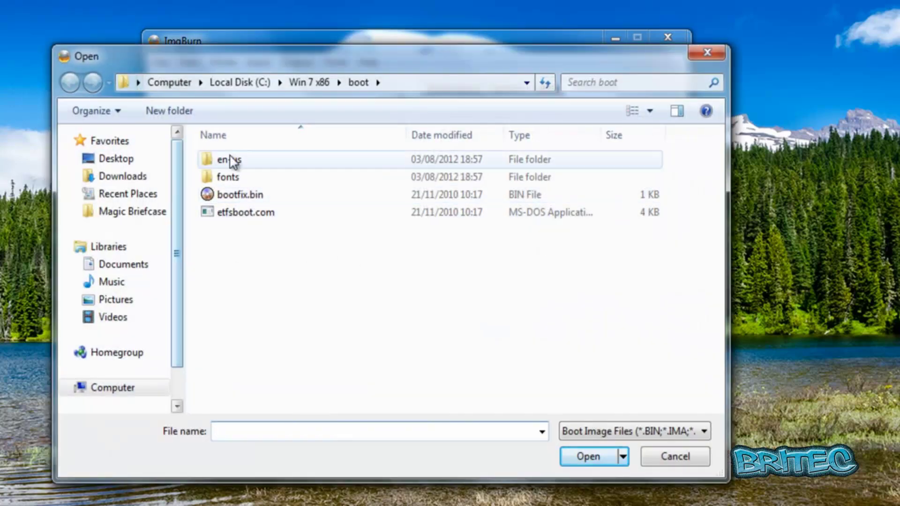
click(111, 389)
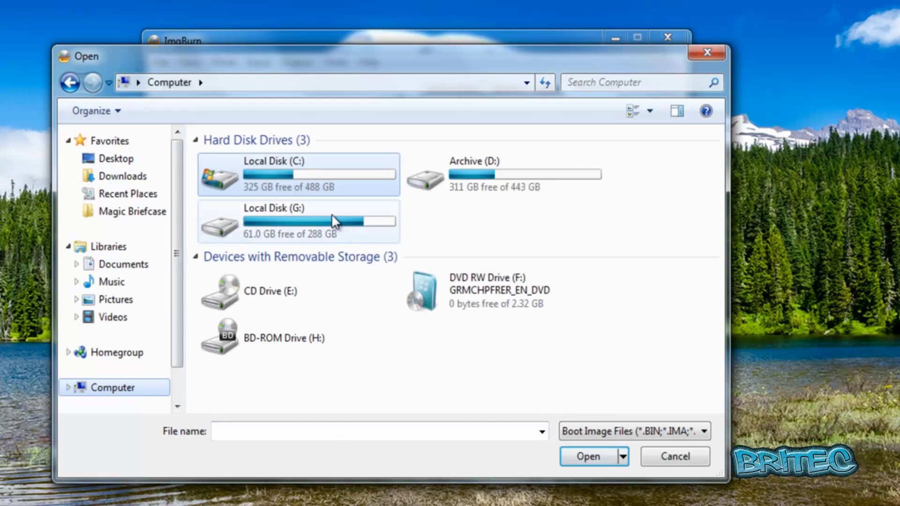
double_click(274, 183)
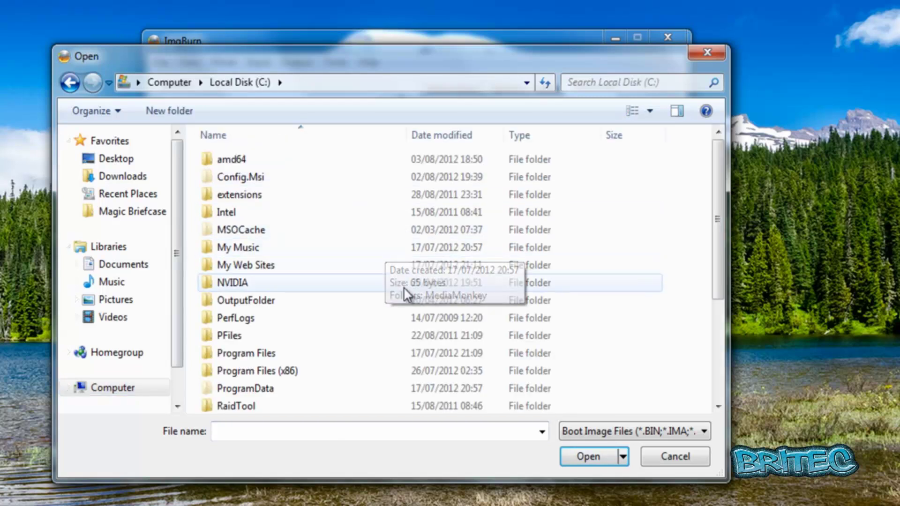
drag(714, 194, 729, 302)
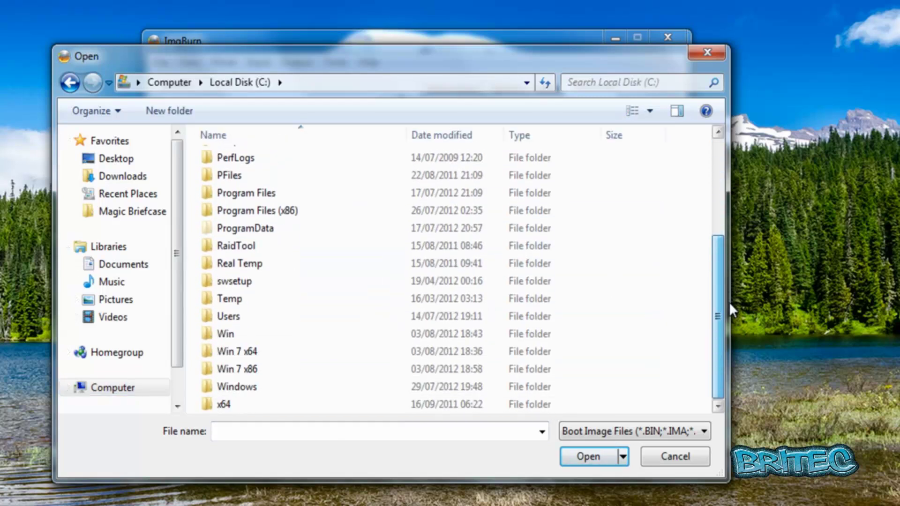
double_click(247, 374)
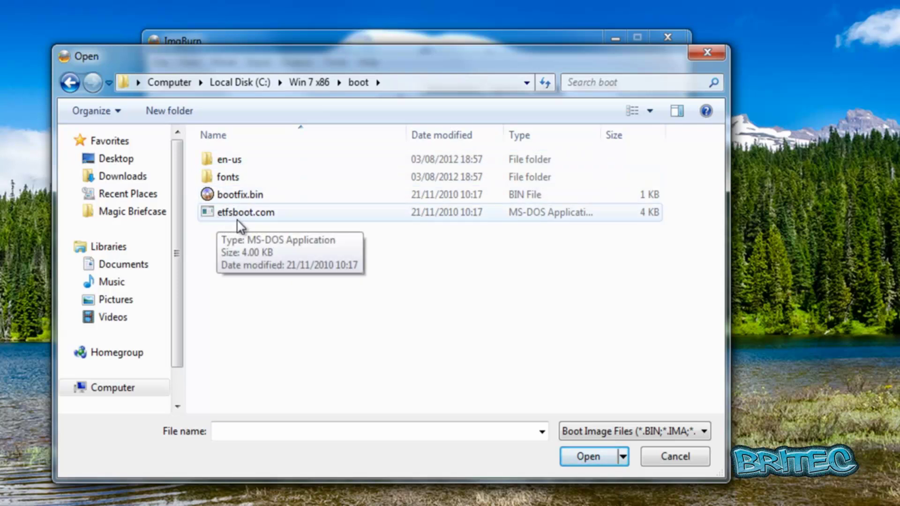
click(264, 218)
click(589, 457)
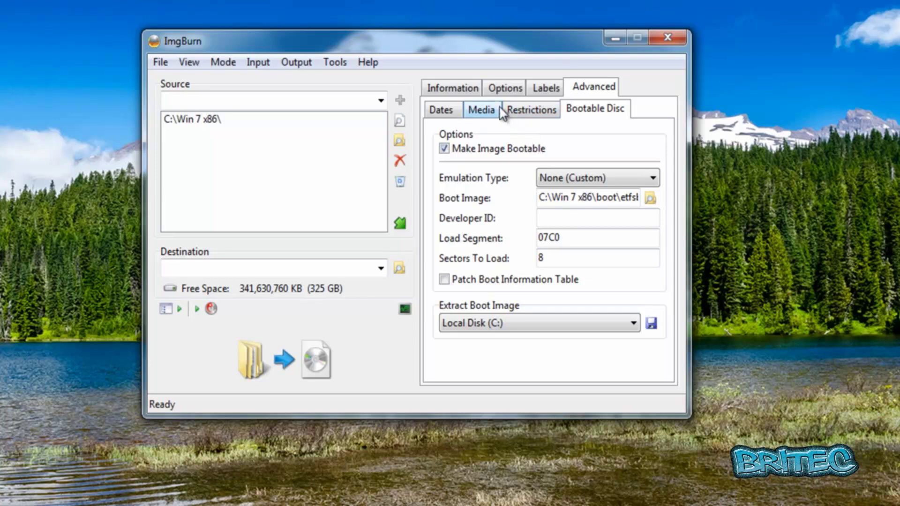
Keep UDF as the file system and set the UDF volume label to "Windows 7 Universal Installer".
click(511, 87)
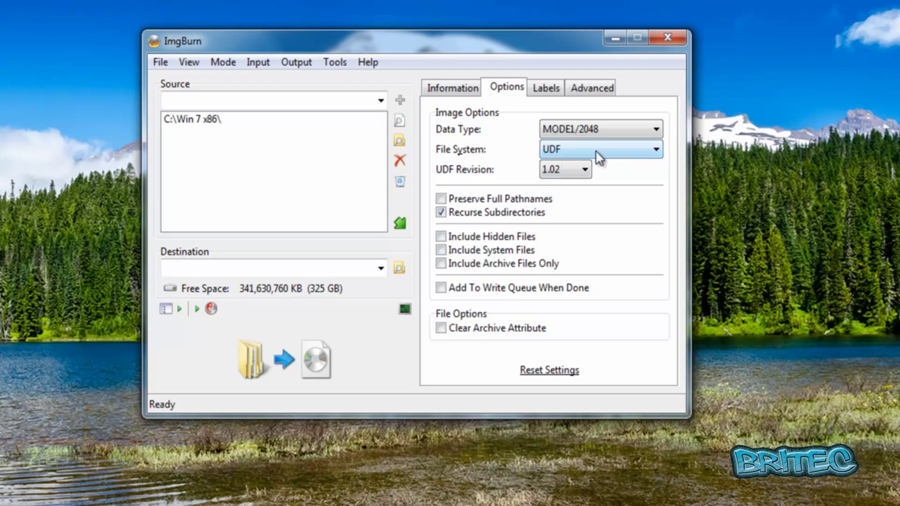
click(655, 153)
click(655, 154)
click(546, 93)
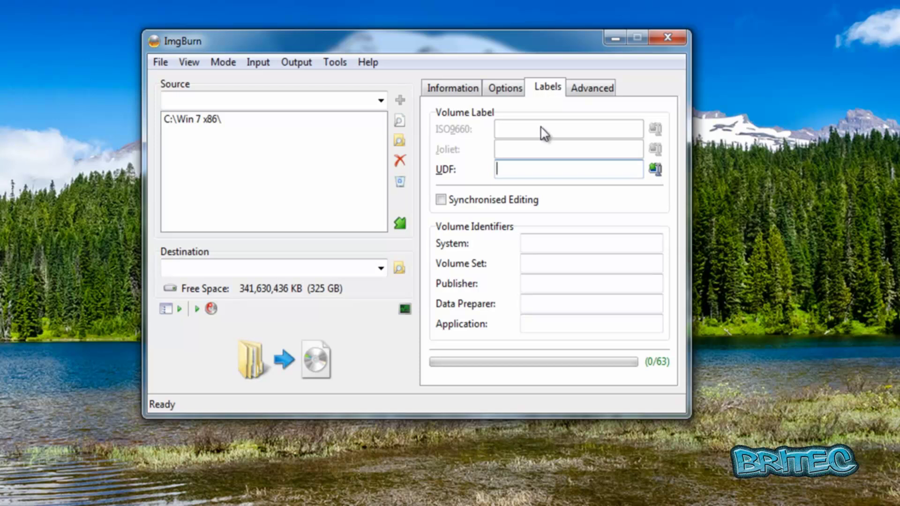
click(514, 172)
text(Windows 7)
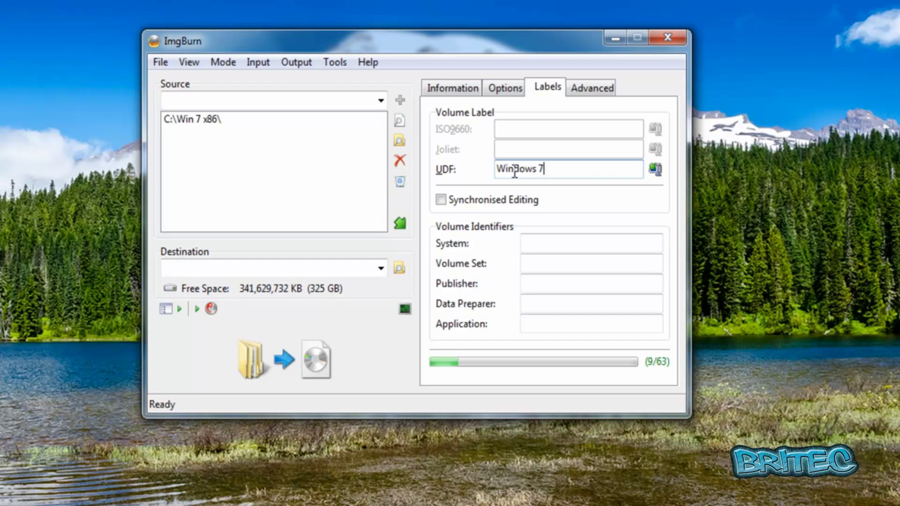
text( Un)
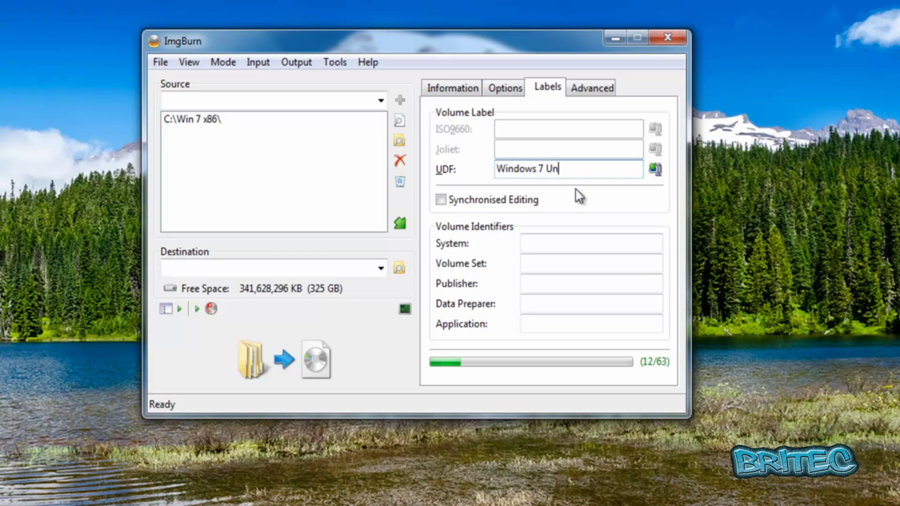
text(iversal)
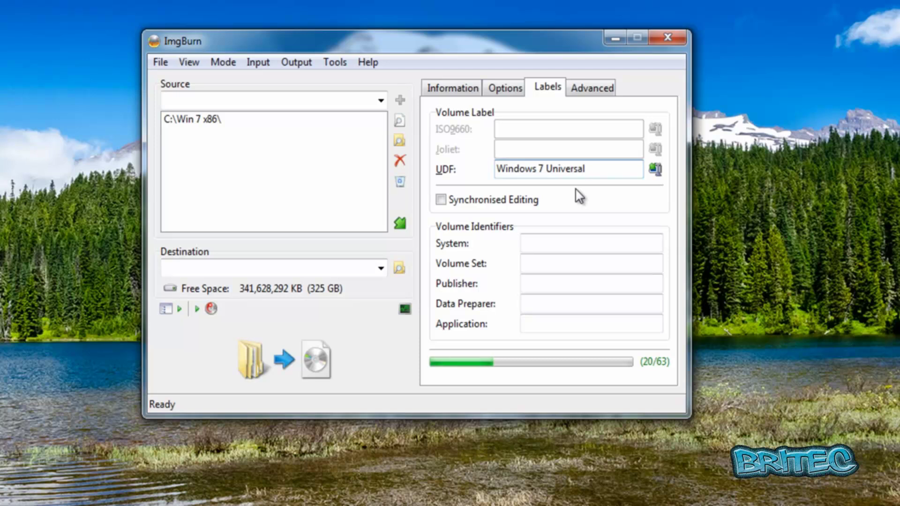
text( Installer)
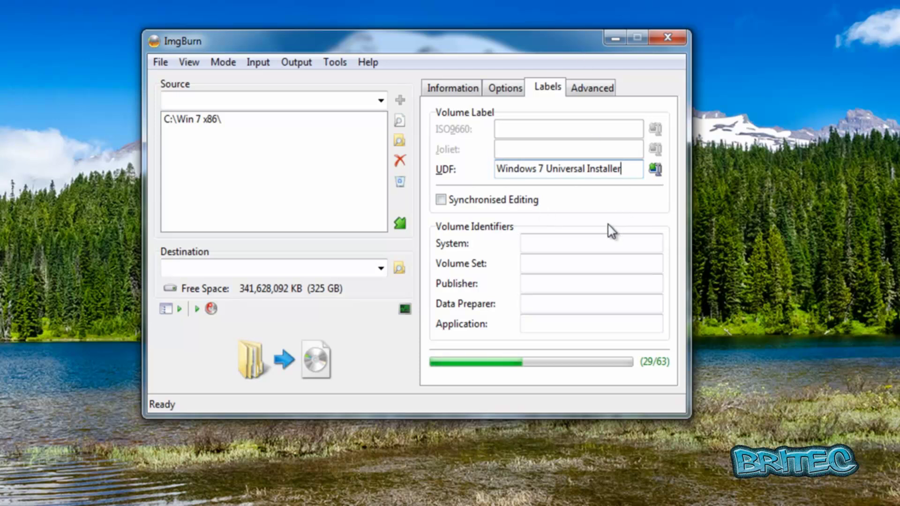
Recheck the image settings and build the ISO on the Desktop as "Windows 7 Universal Installer".
click(469, 93)
click(510, 94)
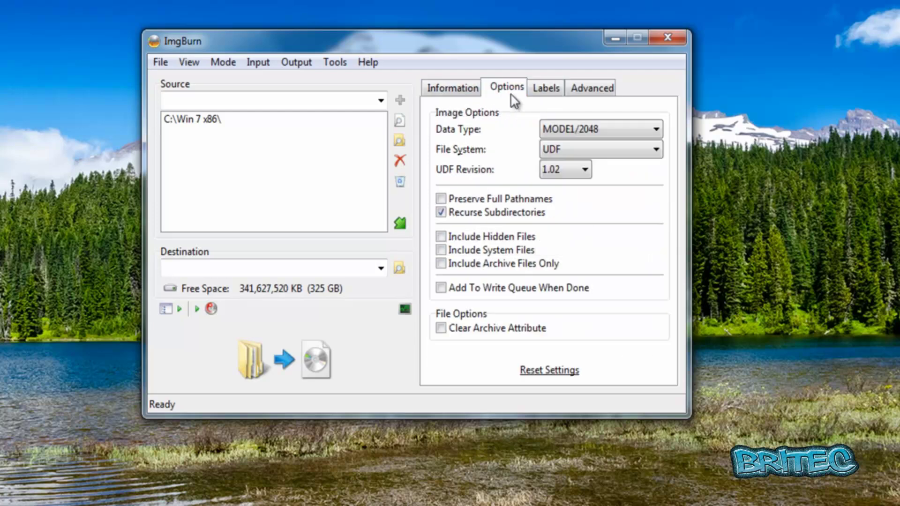
click(587, 92)
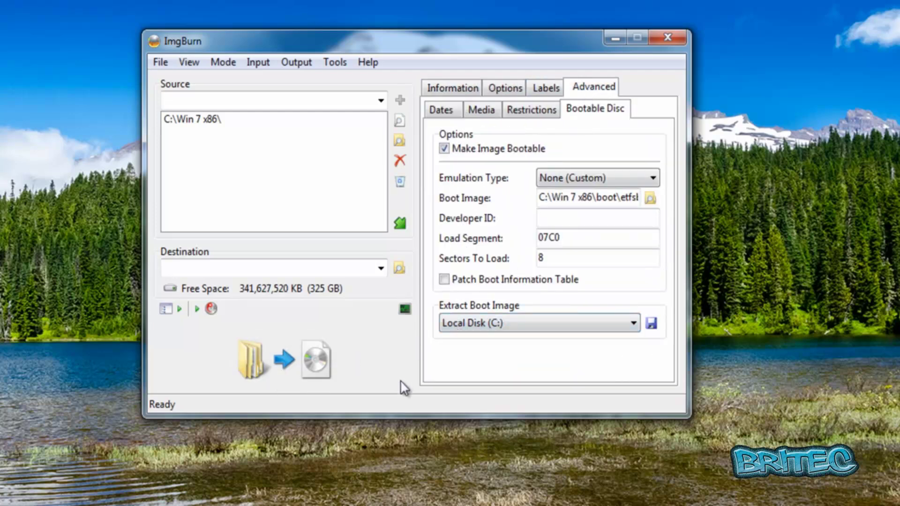
click(280, 370)
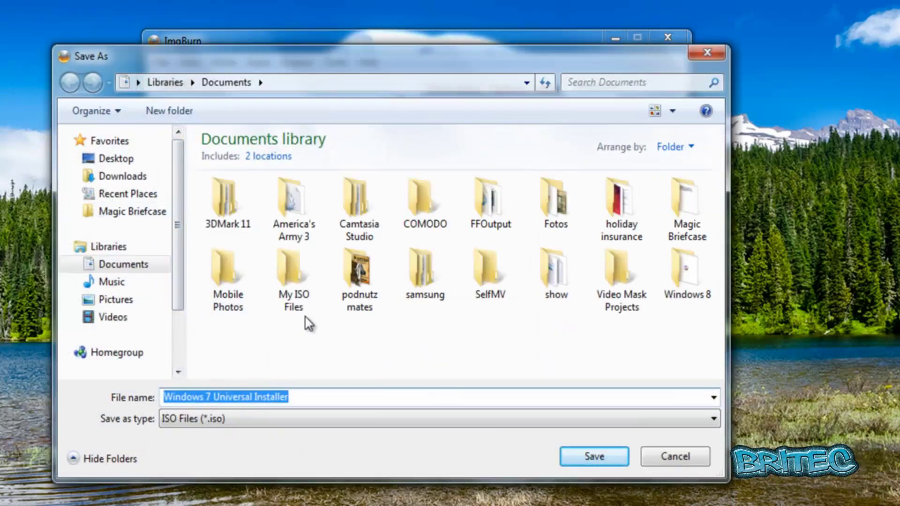
click(130, 160)
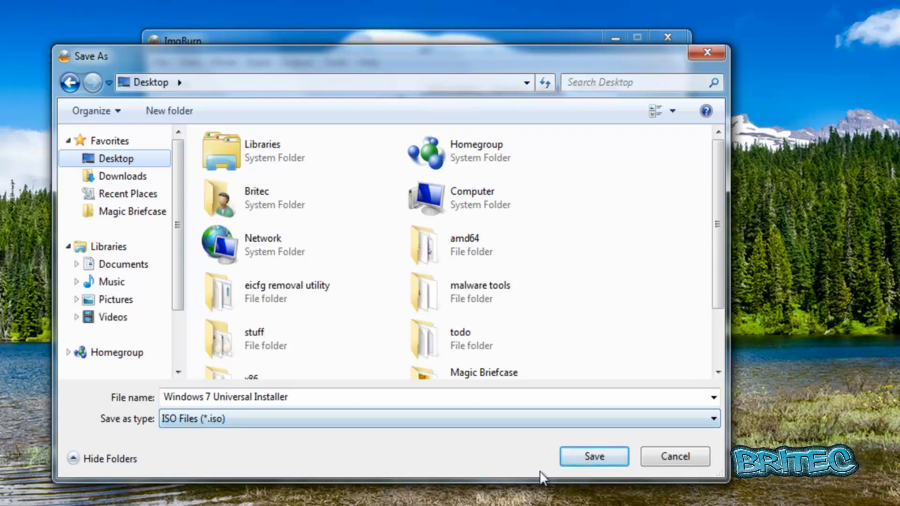
click(608, 462)
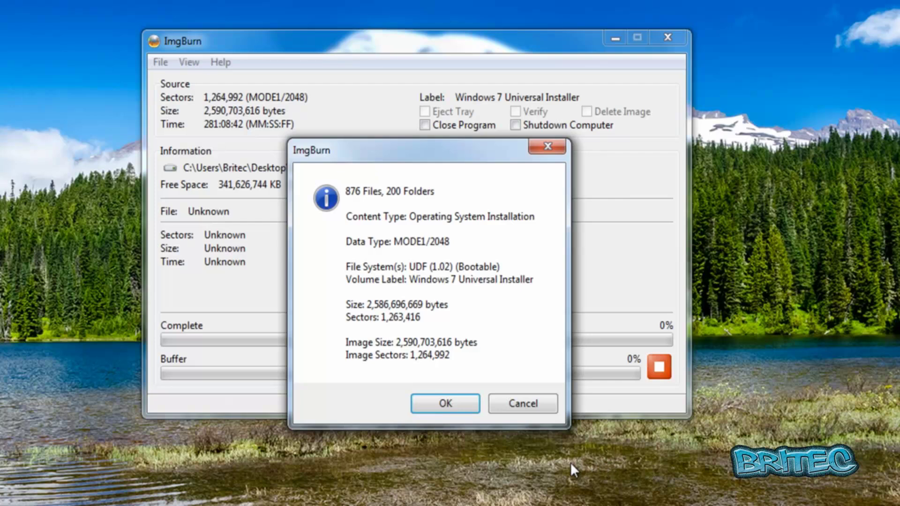
click(440, 404)
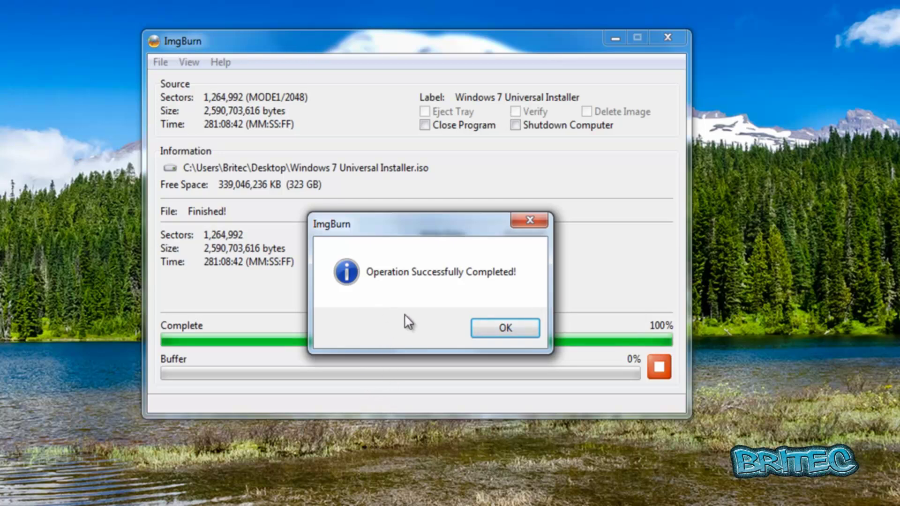
click(500, 326)
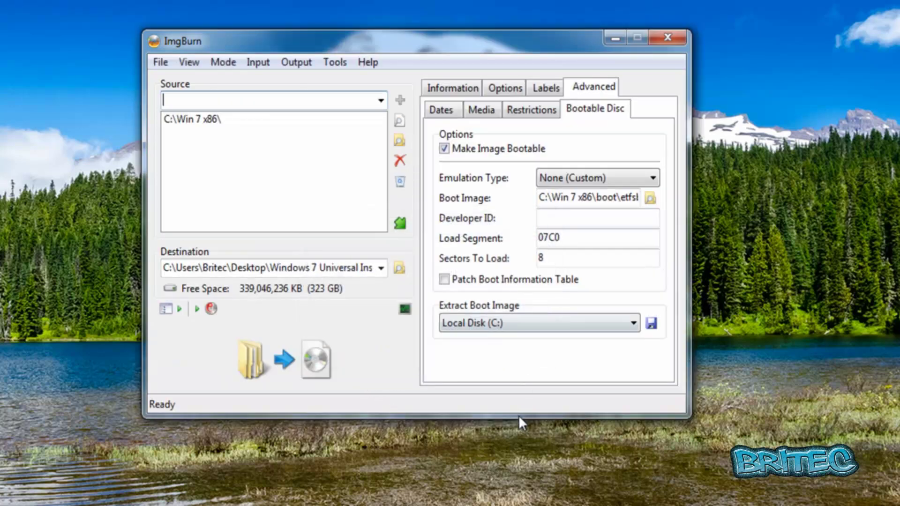
Close ImgBurn and move the Windows 7 Universal Installer ISO next to the x86 folder on the desktop.
click(667, 38)
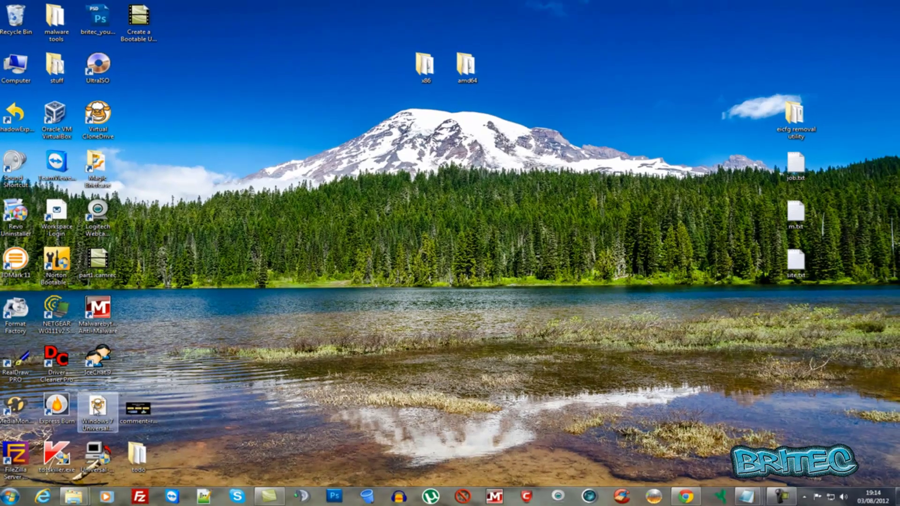
drag(96, 409, 339, 71)
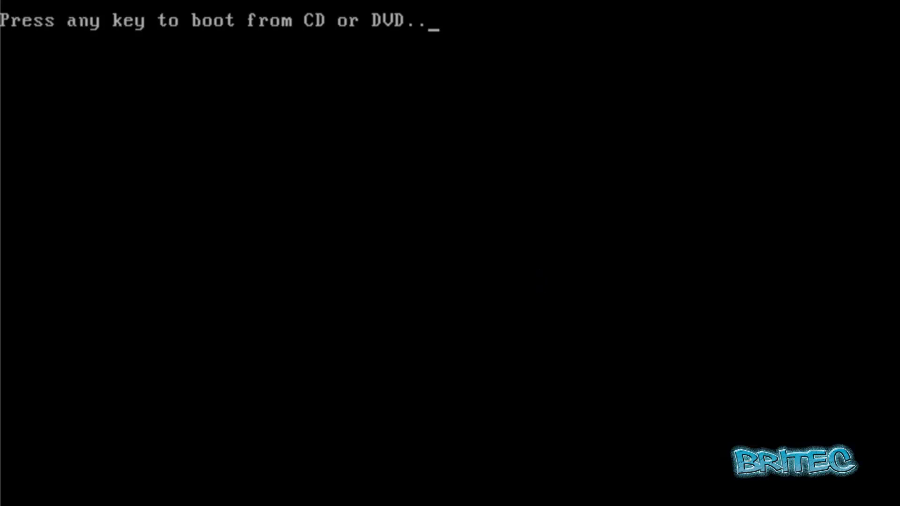
Boot from the disc and start the Windows 7 installation with English, English (United States) format and US keyboard.
key(Return)
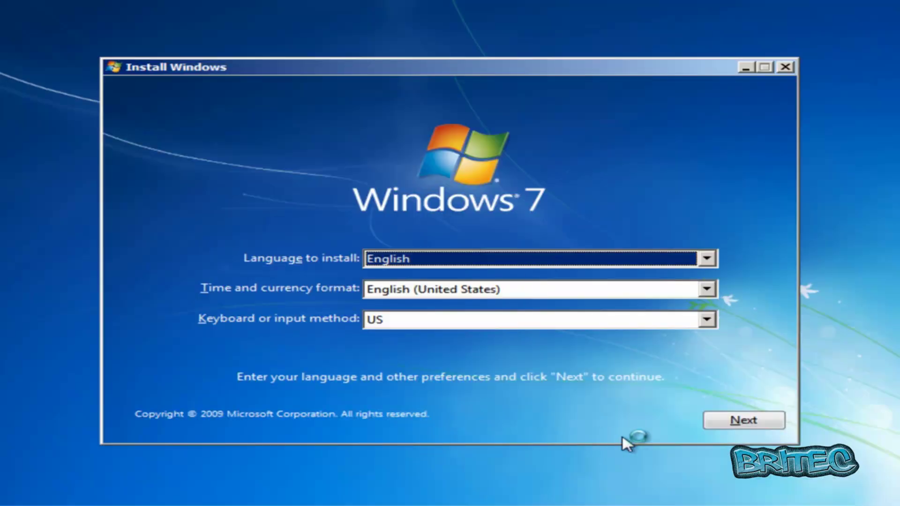
click(746, 421)
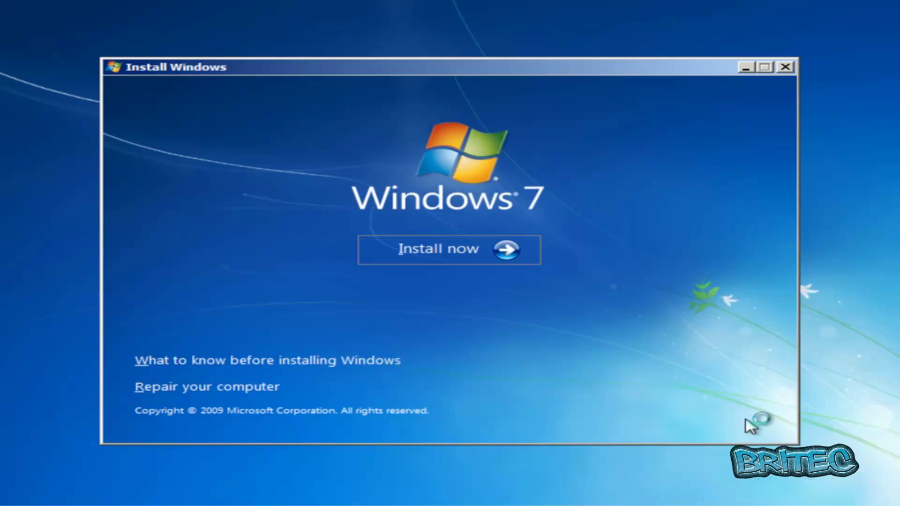
click(438, 251)
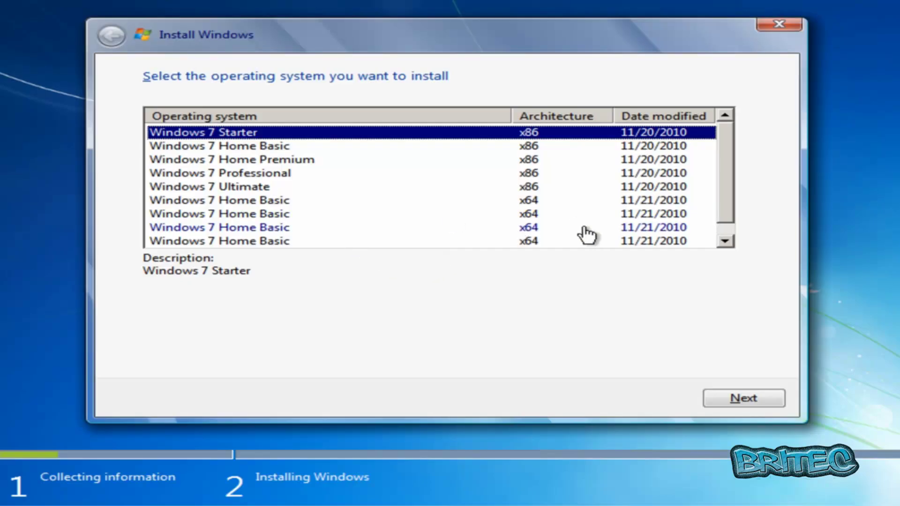
Examine the list of x86 and x64 Windows 7 editions offered for installation.
scroll(728, 141, down, 1)
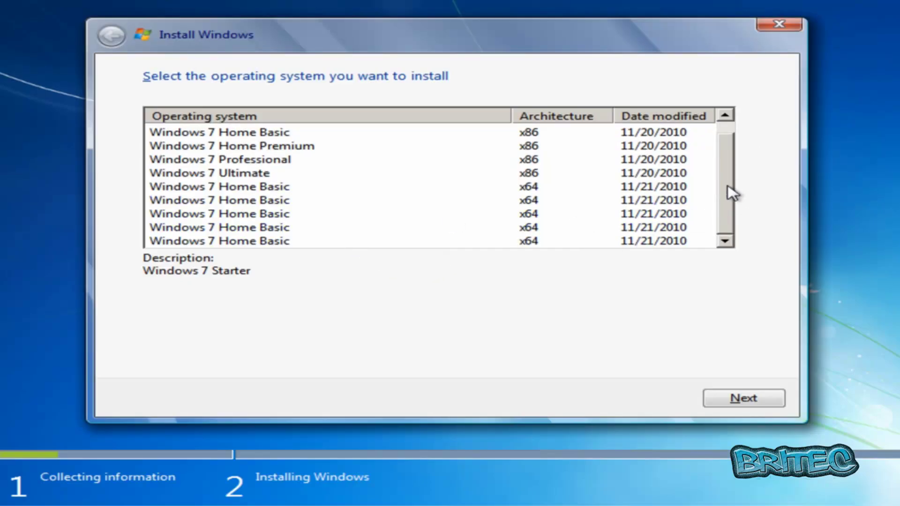
scroll(726, 136, up, 1)
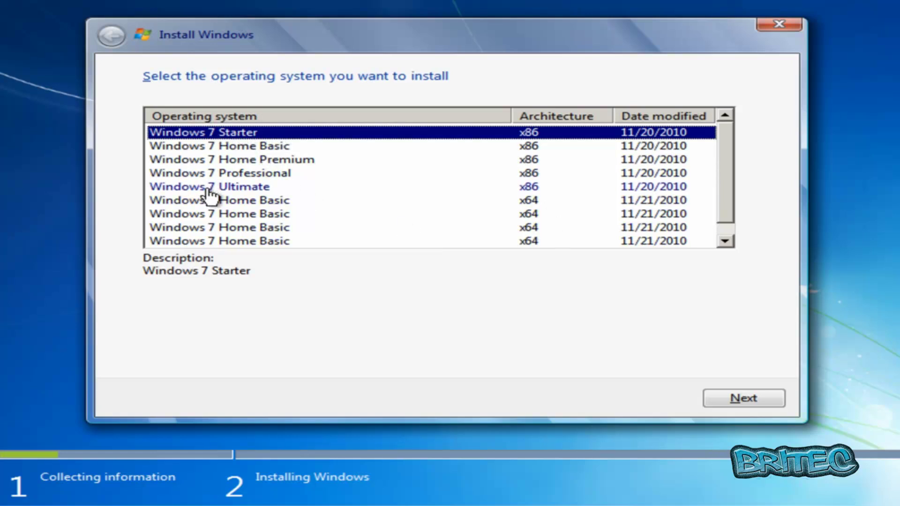
scroll(730, 188, down, 1)
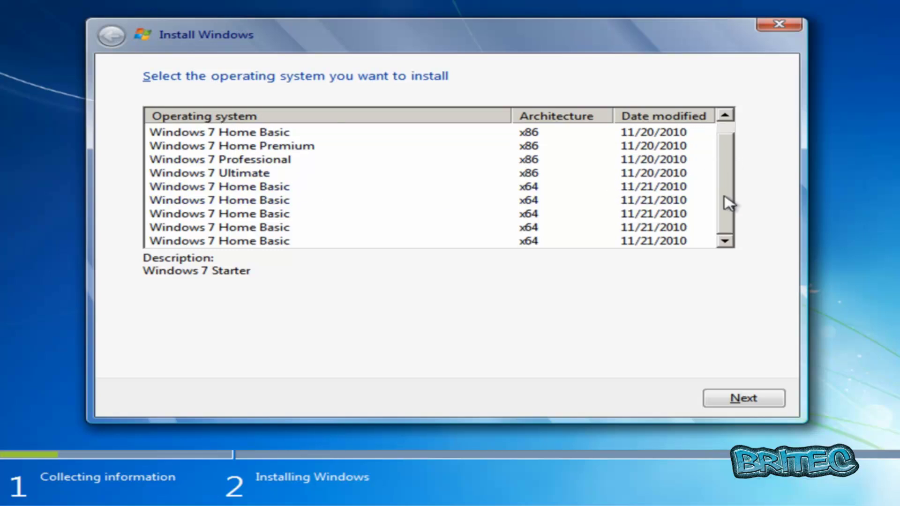
scroll(729, 188, up, 1)
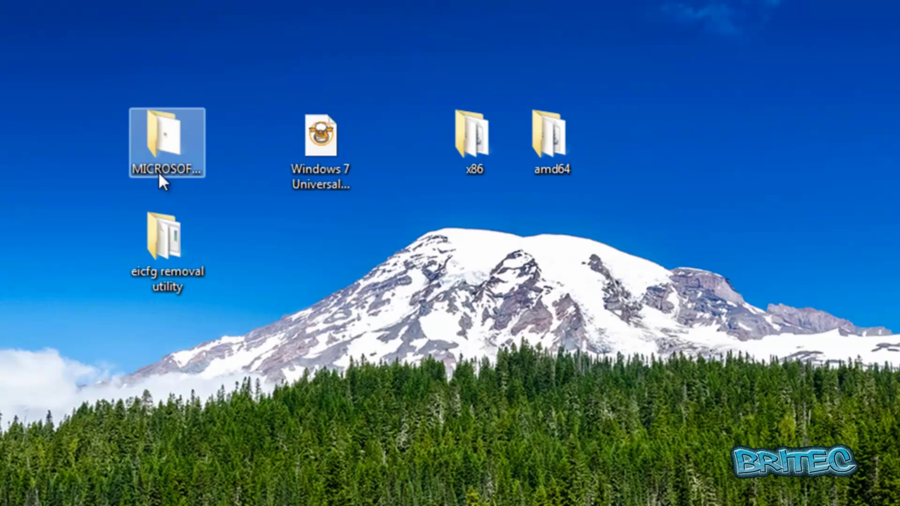
Run eicfg_remover.exe from the "eicfg removal utility" folder on the Windows 7 Ultimate SP1 x86 ISO stored on the Desktop.
double_click(162, 250)
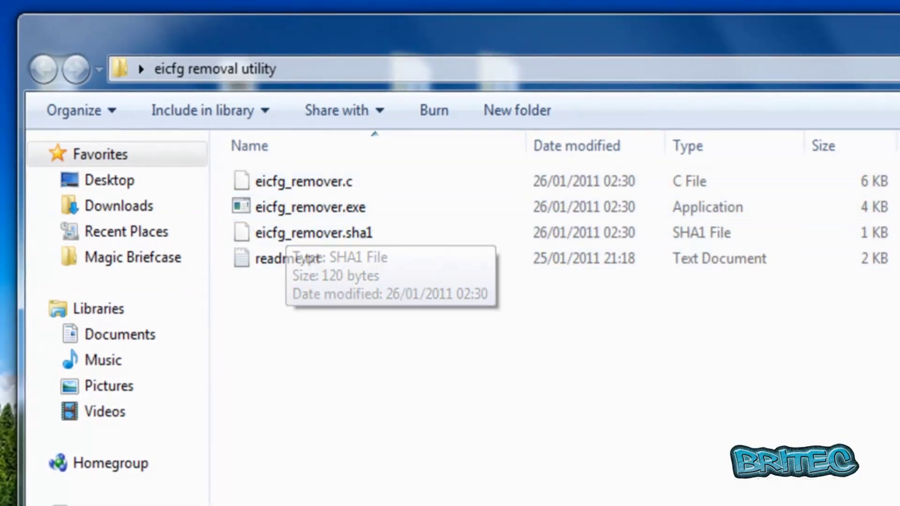
double_click(333, 211)
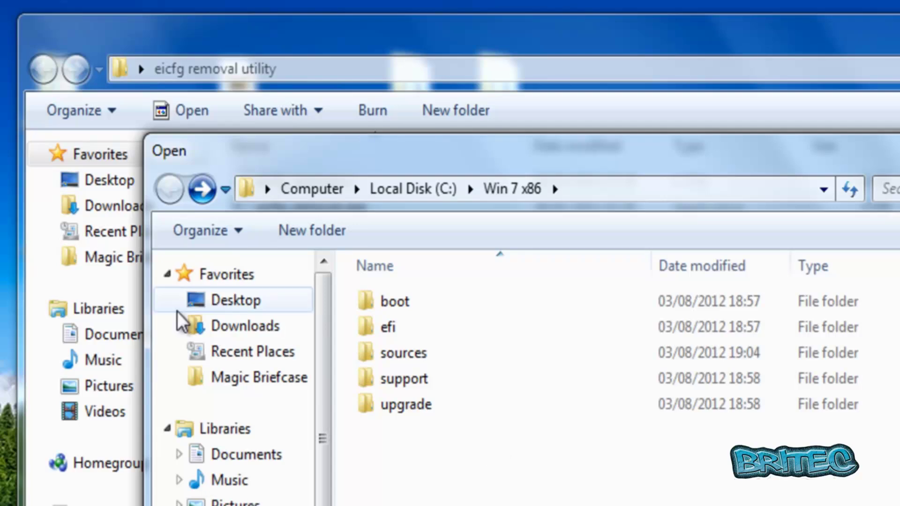
click(246, 316)
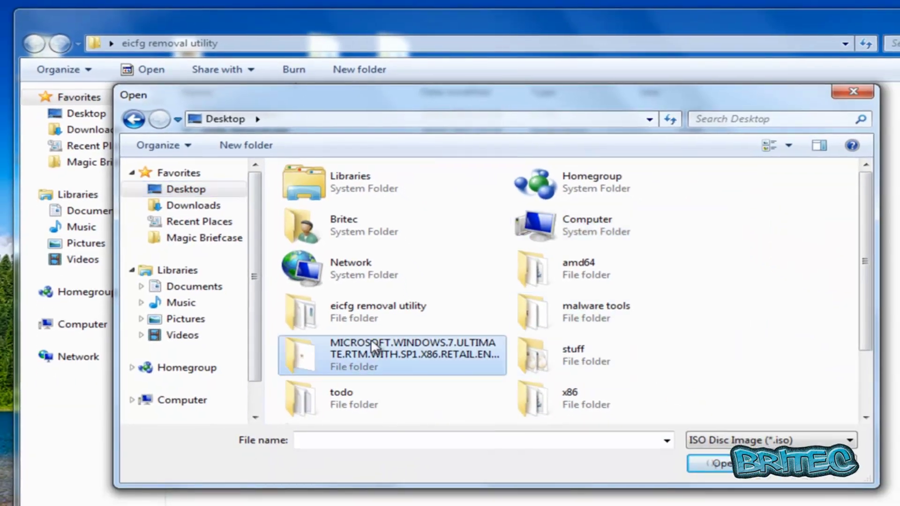
double_click(371, 338)
click(353, 196)
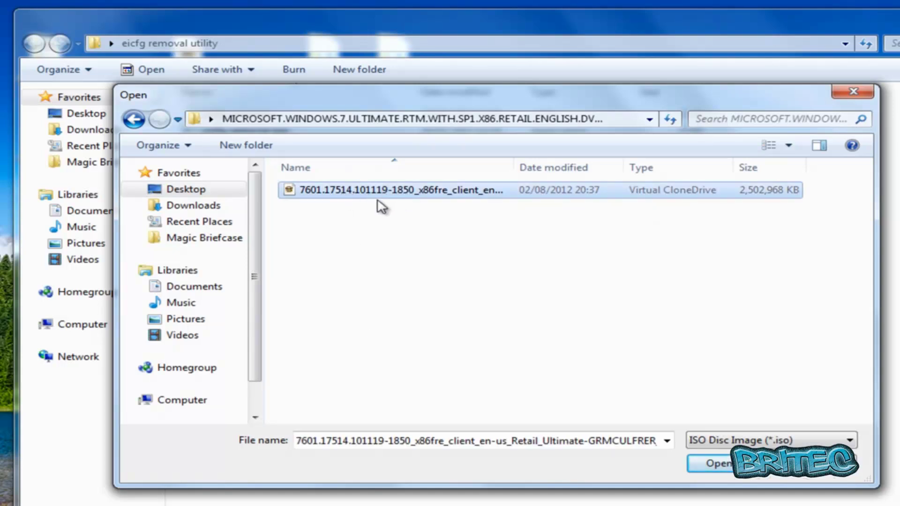
click(715, 465)
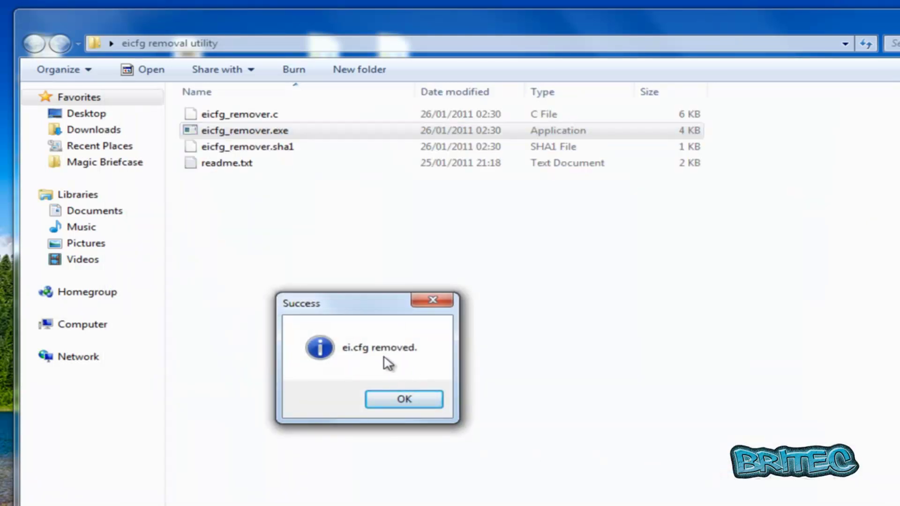
click(399, 402)
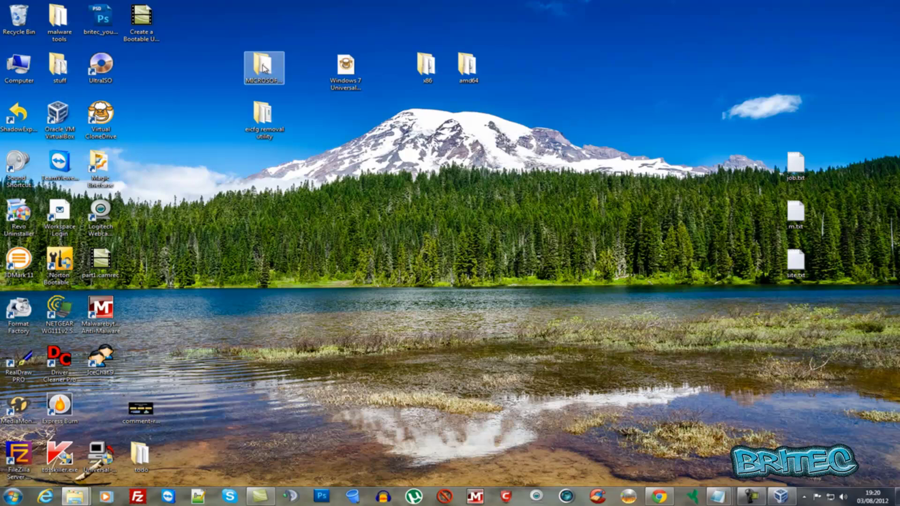
click(264, 69)
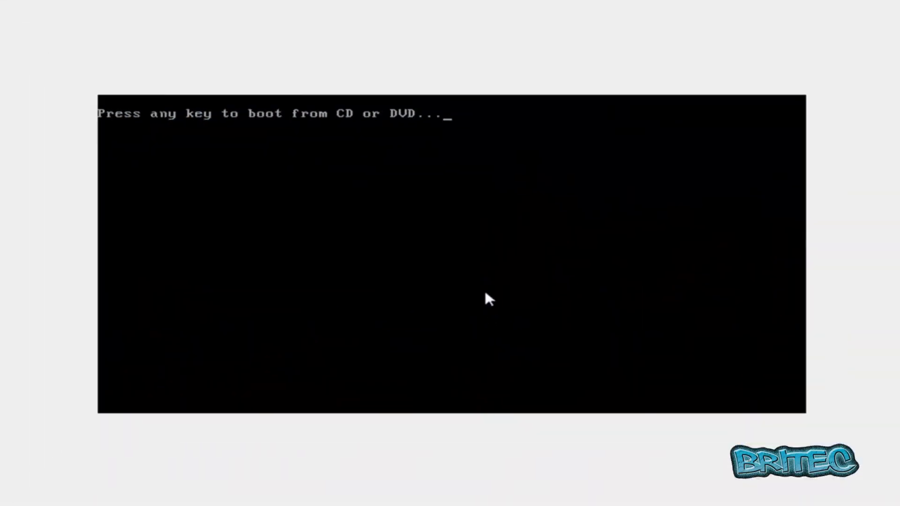
Boot from the modified Windows 7 x86 disc and start the installation, keeping English, English (United States) format and US keyboard.
key(Return)
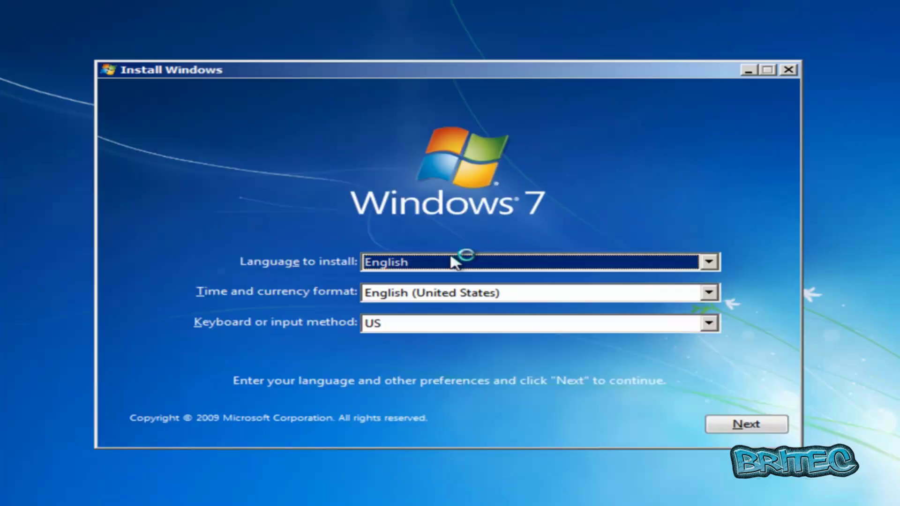
click(751, 429)
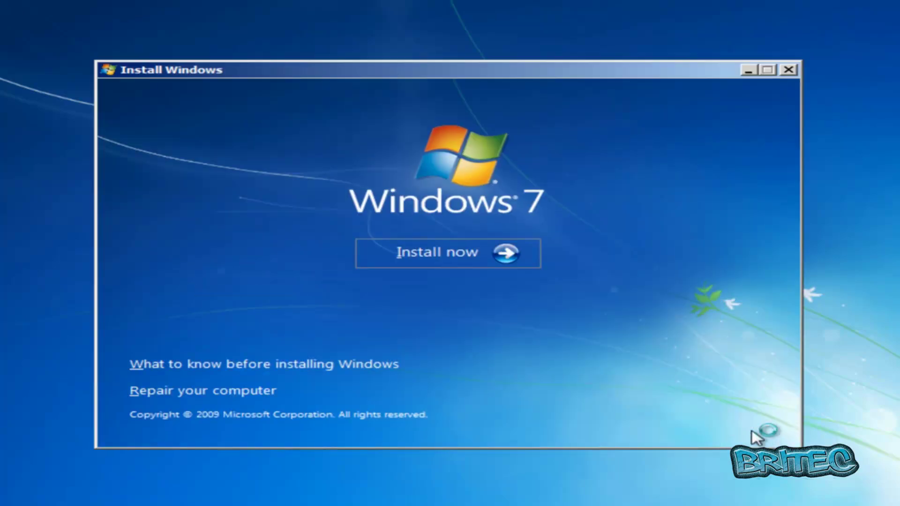
click(421, 255)
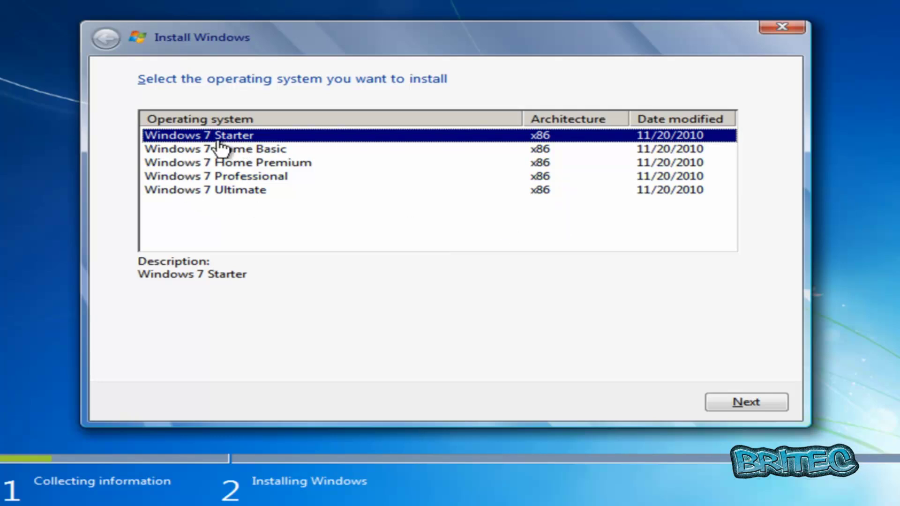
Go through the x86 Windows 7 editions offered for installation, selecting each one from Ultimate back to Starter.
click(244, 201)
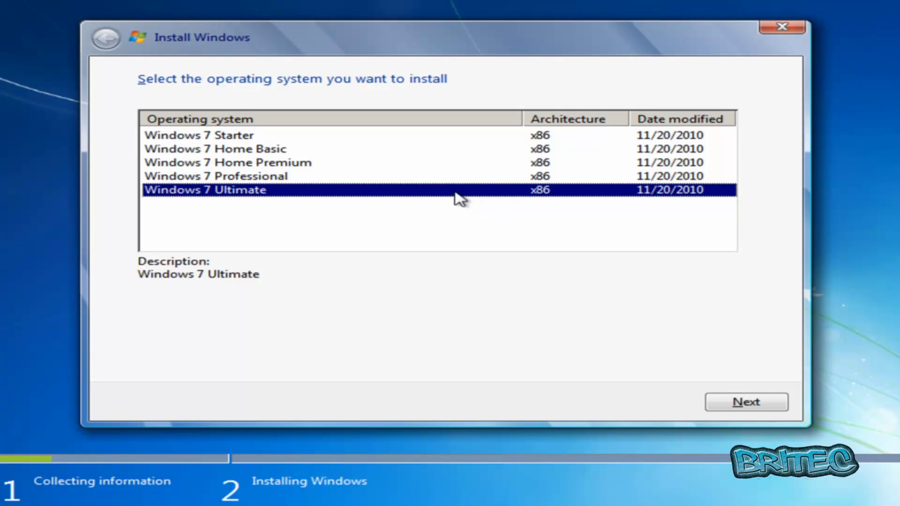
click(524, 177)
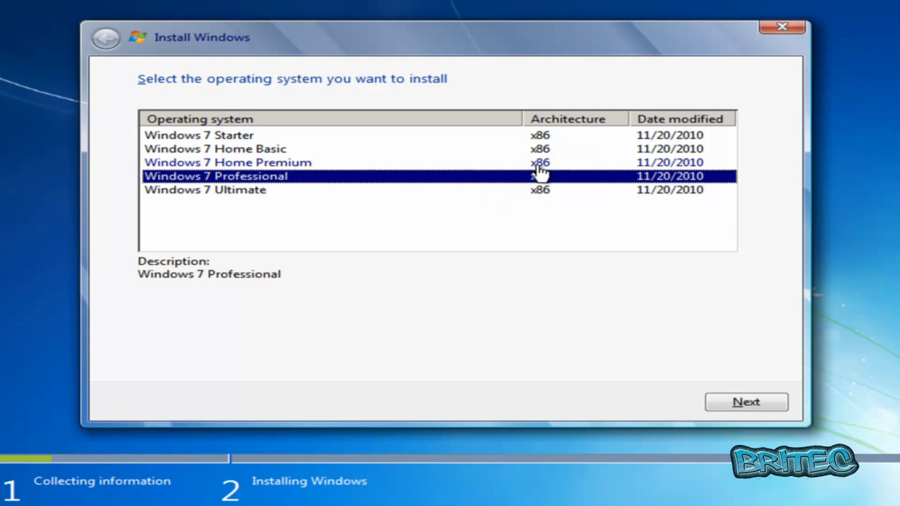
click(538, 163)
click(539, 148)
click(536, 137)
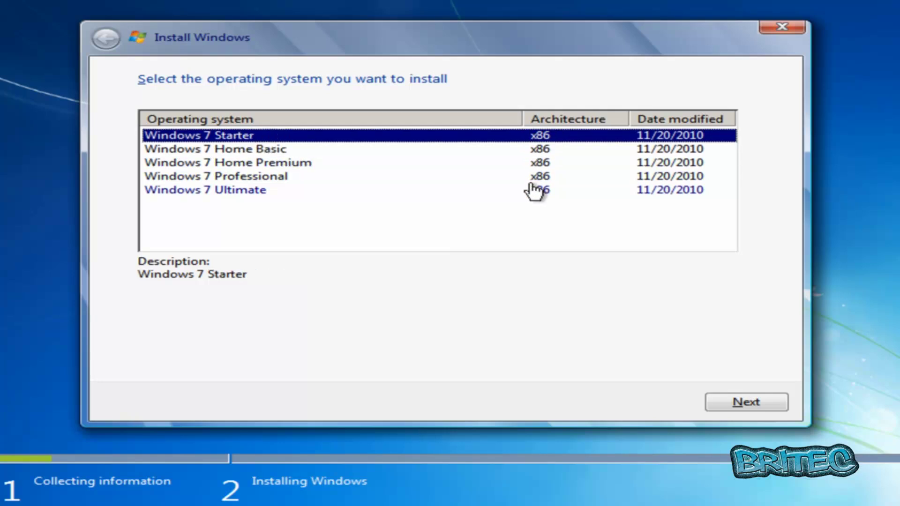